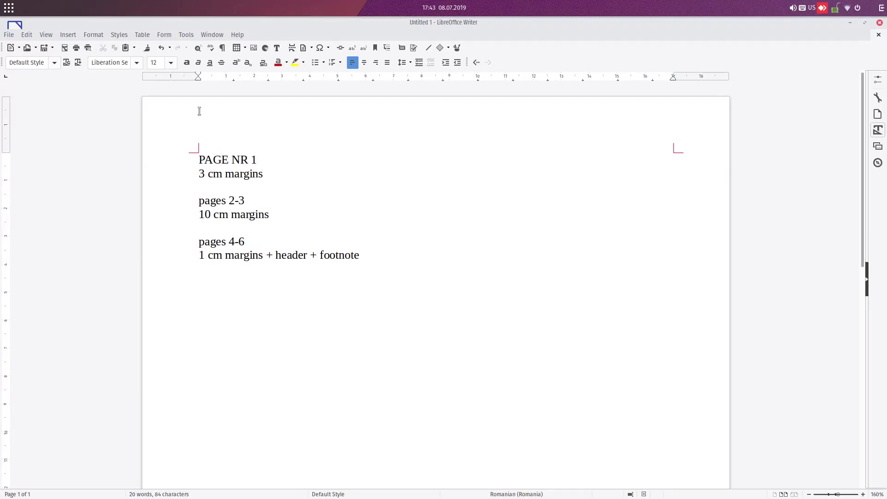
Show the document's page styles in the sidebar
click(724, 161)
key(Down)
click(46, 34)
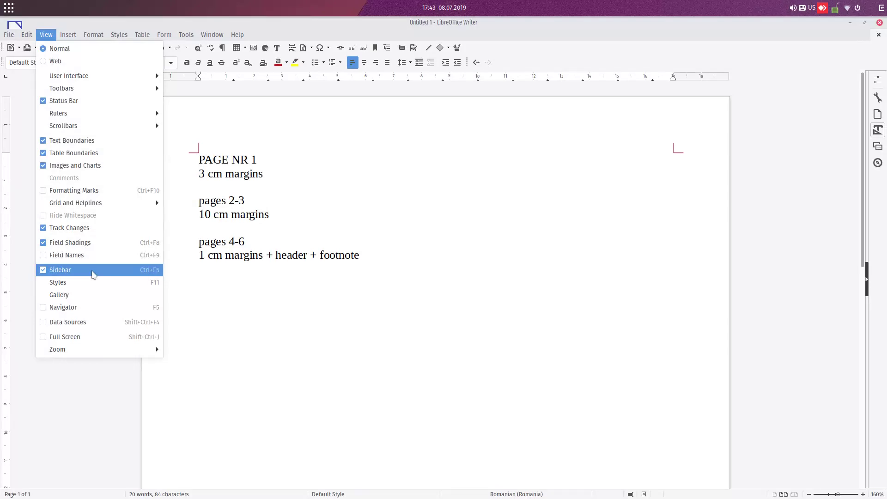
click(390, 257)
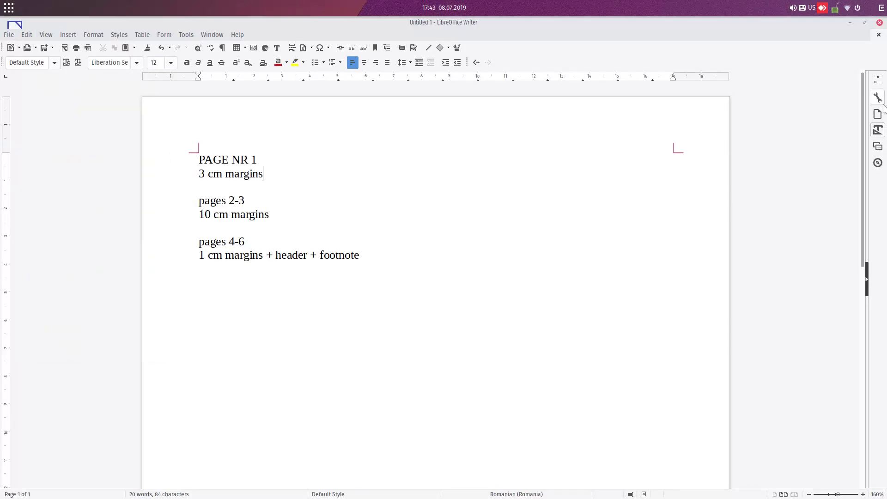
click(877, 130)
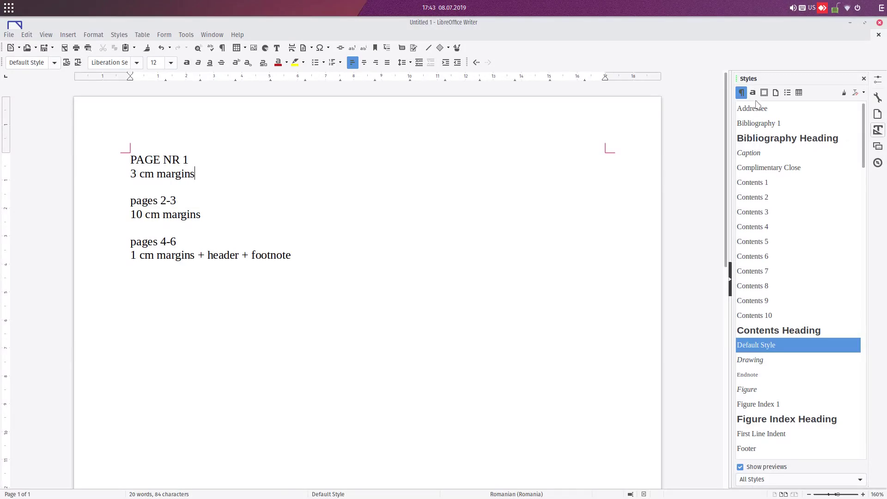
click(776, 92)
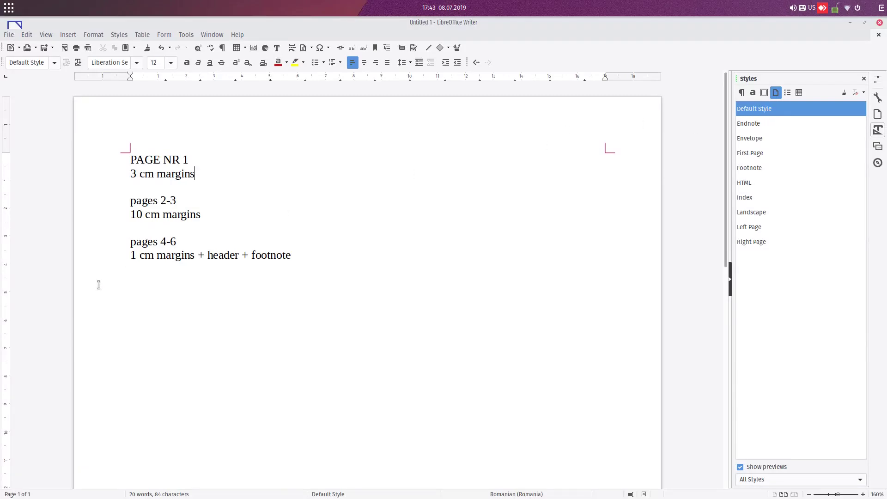
Prefix the "PAGE NR 1" line with "STYLE 1: "
click(131, 161)
text(STU)
key(BackSpace)
text(YLE 1)
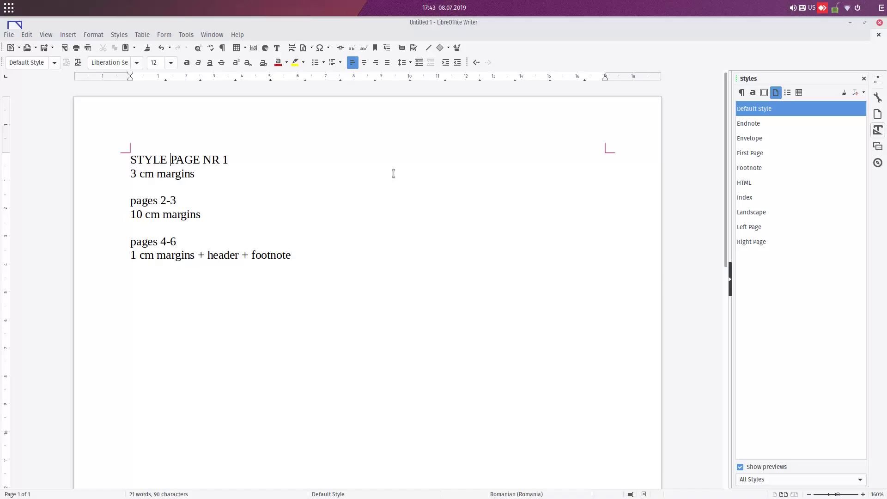
text(-)
key(BackSpace)
text(: )
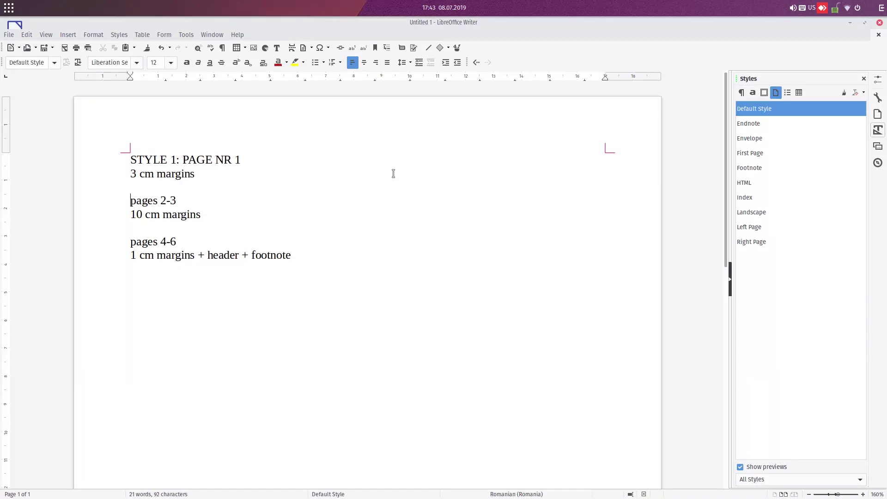
Prefix the "pages 2-3" line with "STYLE 2:" and the "pages 4-6" line with "STYLE 3:"
text(STYLE)
text( 2-)
key(BackSpace)
text(:)
key(Down)
key(Down)
key(Down)
text(STYLE )
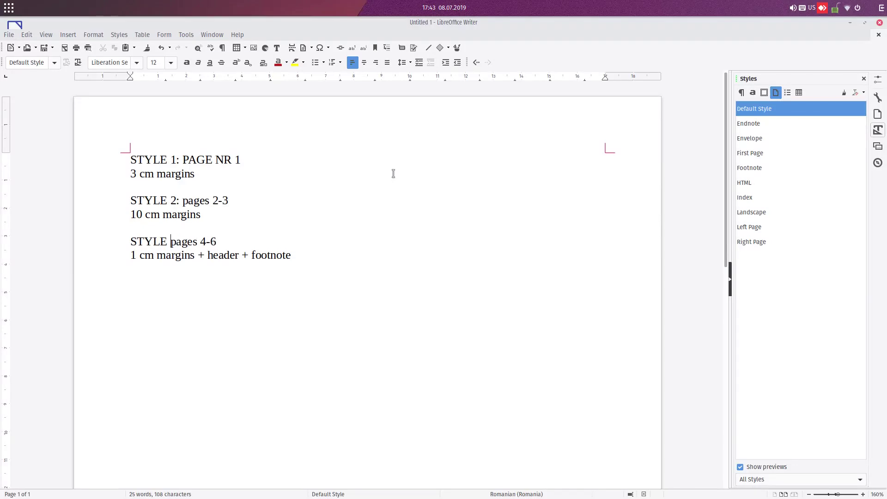
text(3:)
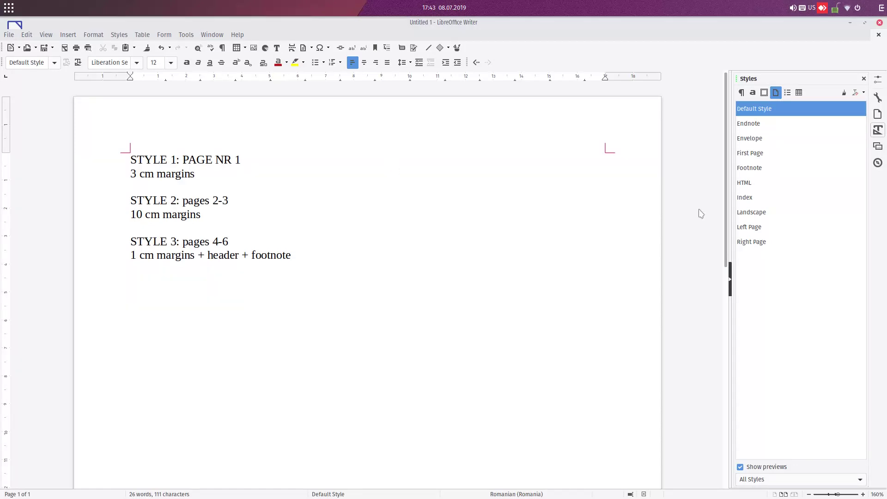
Create a new page style named STYLE 3, with STYLE 3 as its own next style
right_click(767, 114)
click(776, 119)
click(296, 150)
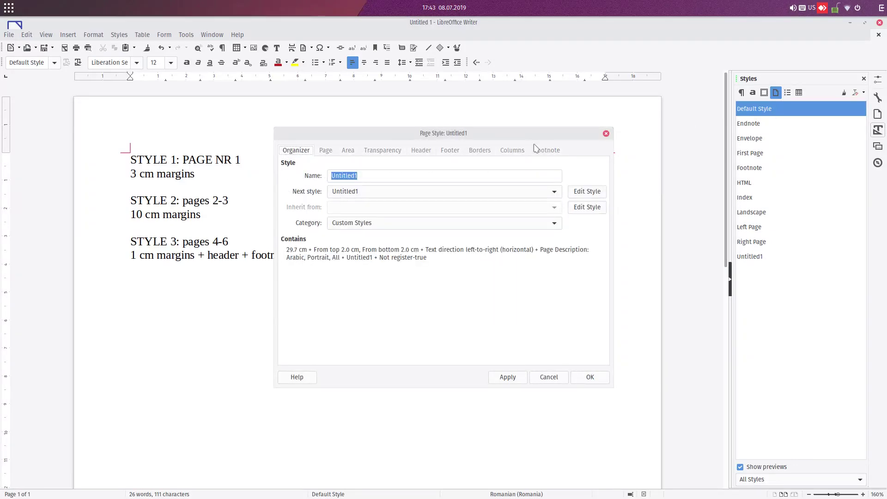
click(370, 175)
double_click(370, 175)
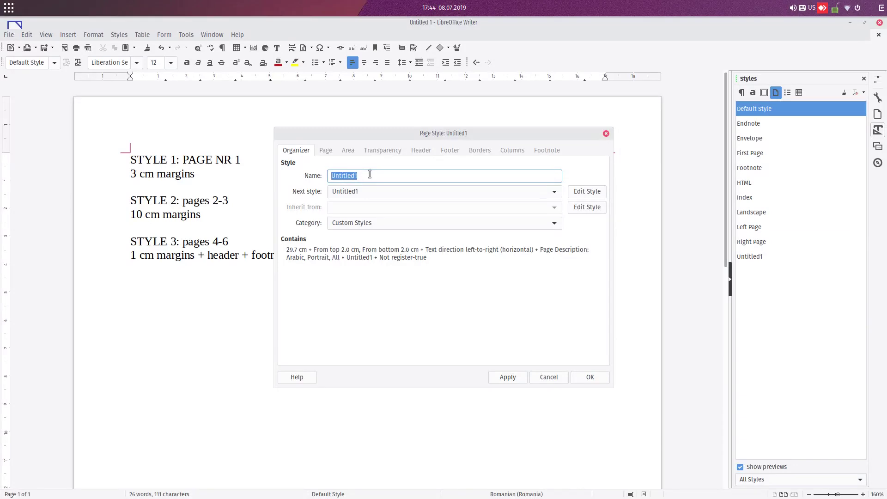
text(STYLE 3)
click(367, 191)
click(368, 193)
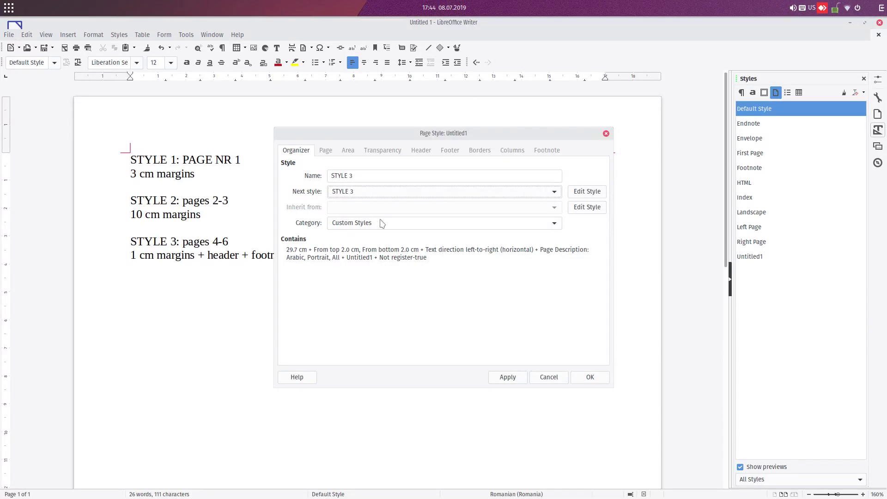
Set the left, right, top and bottom margins of page style STYLE 3 to 1 cm
click(326, 153)
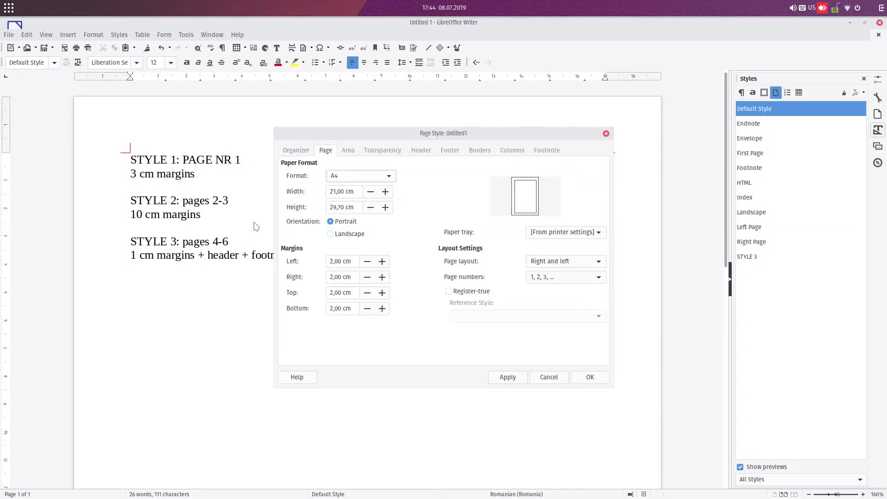
drag(354, 263, 294, 261)
text(1)
key(Tab)
text(1)
key(Tab)
text(1)
key(Tab)
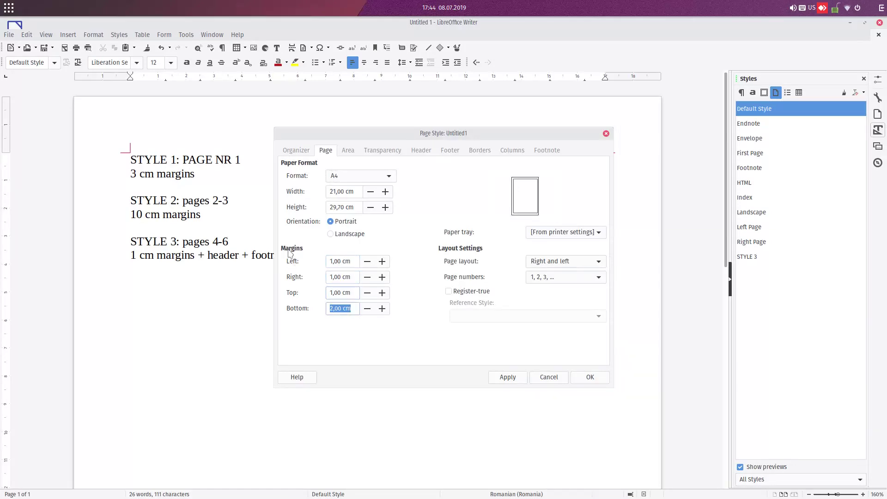
text(1)
key(Tab)
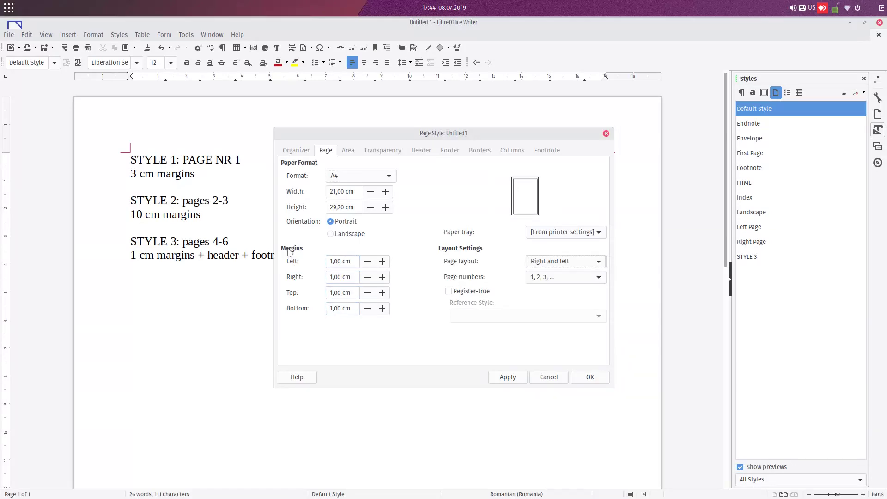
Turn on the header and footer for page style STYLE 3 and save the style
click(354, 151)
click(377, 152)
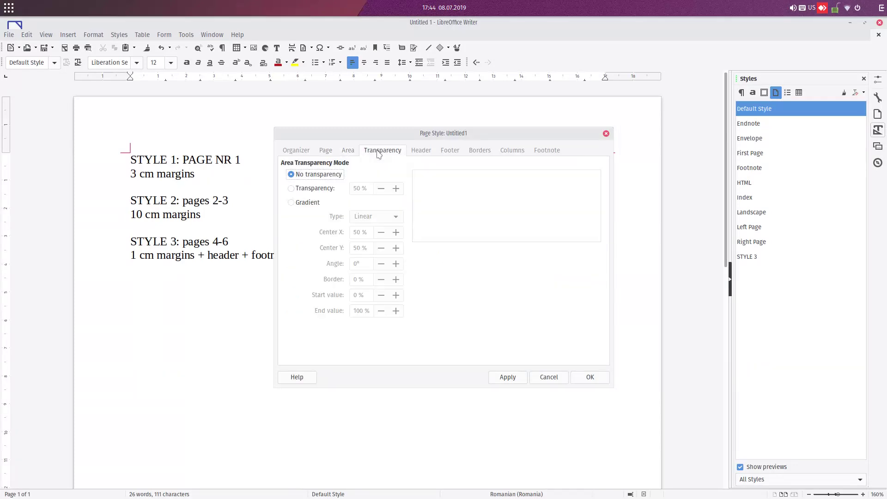
click(418, 151)
click(301, 177)
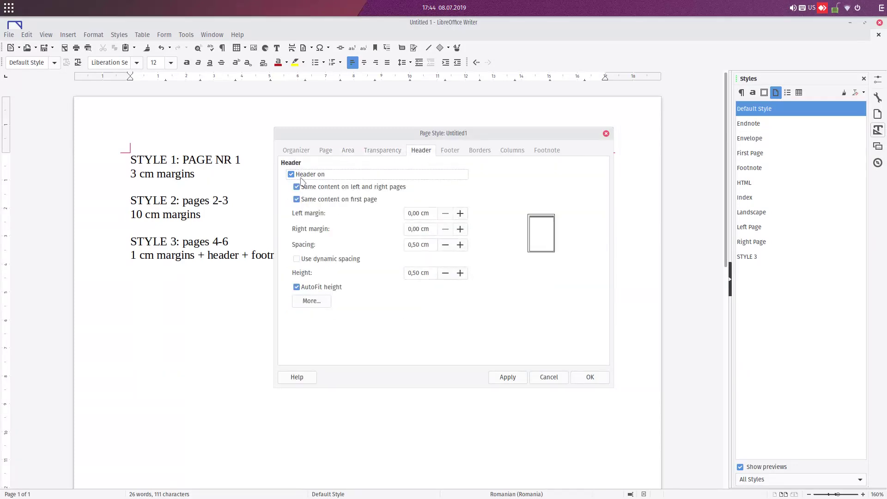
click(456, 154)
click(319, 177)
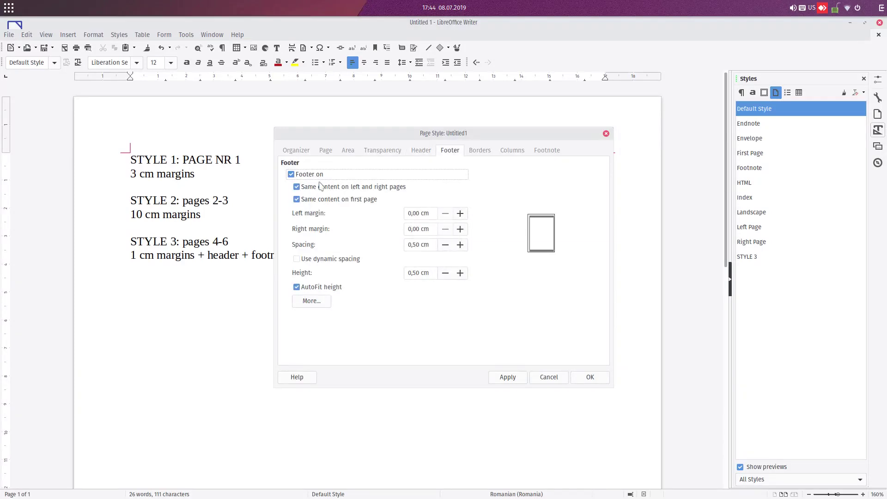
click(487, 154)
click(506, 156)
click(538, 155)
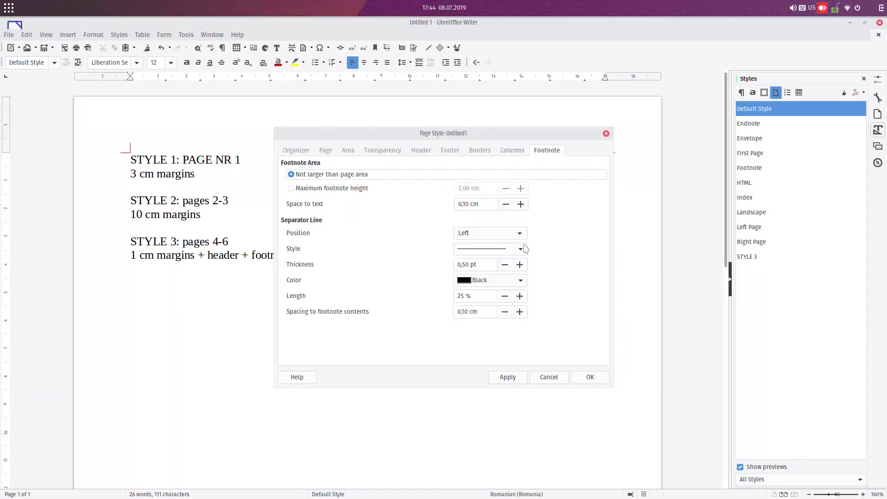
click(584, 378)
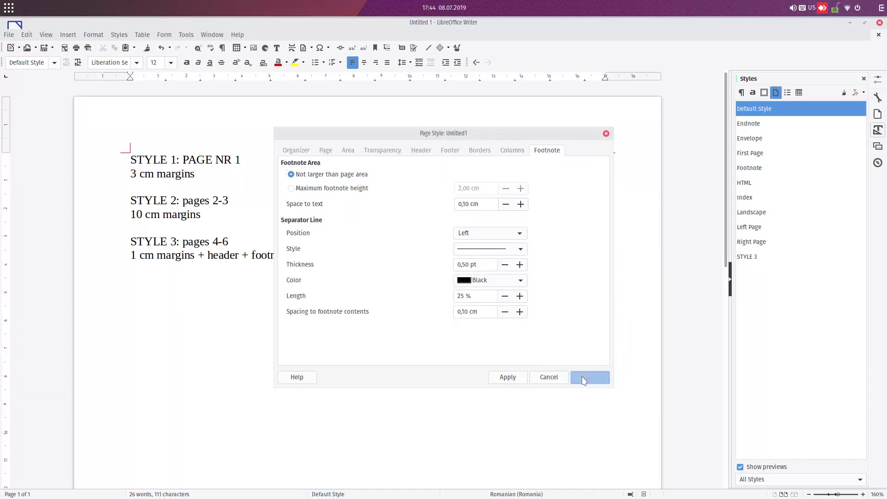
click(747, 255)
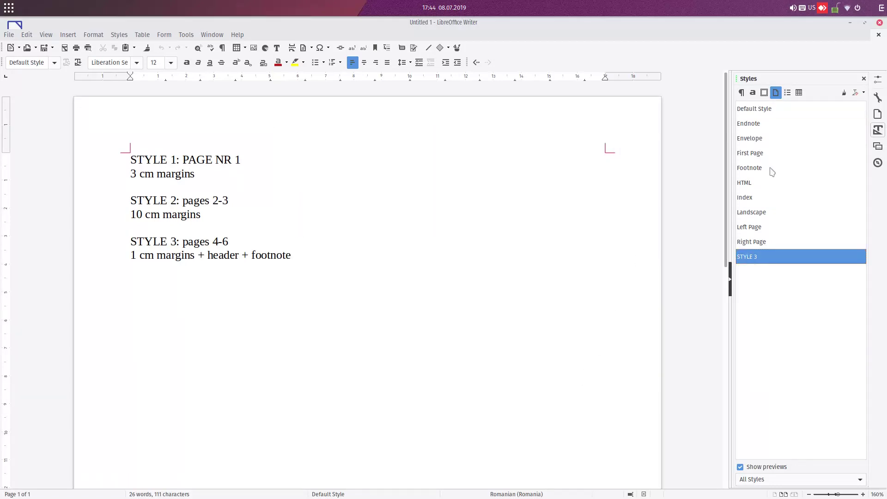
Create another page style named STYLE 2, with STYLE 2 as its own next style
right_click(763, 111)
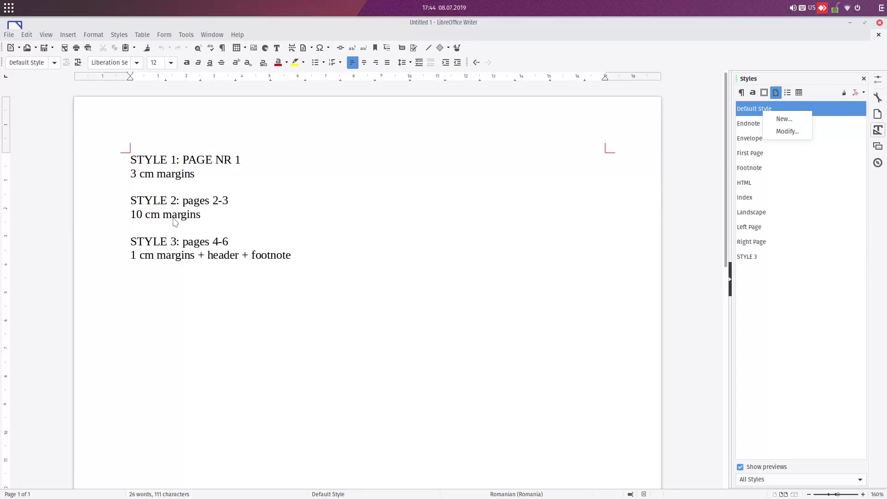
right_click(772, 111)
click(792, 117)
click(285, 151)
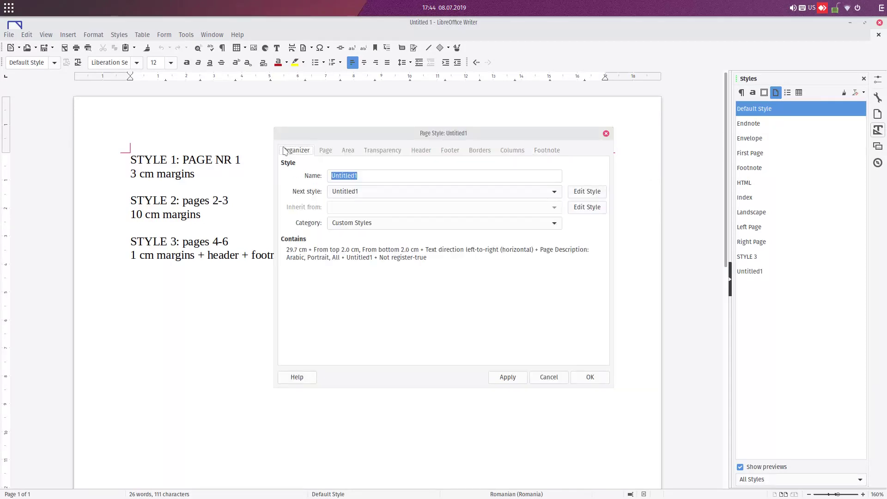
click(375, 177)
text(S)
key(ctrl+a)
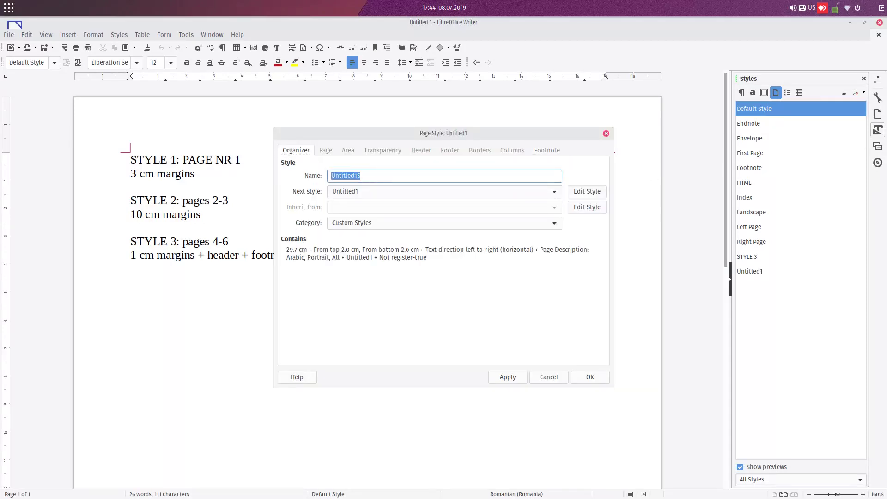
text(STYLE 2)
click(392, 196)
click(393, 196)
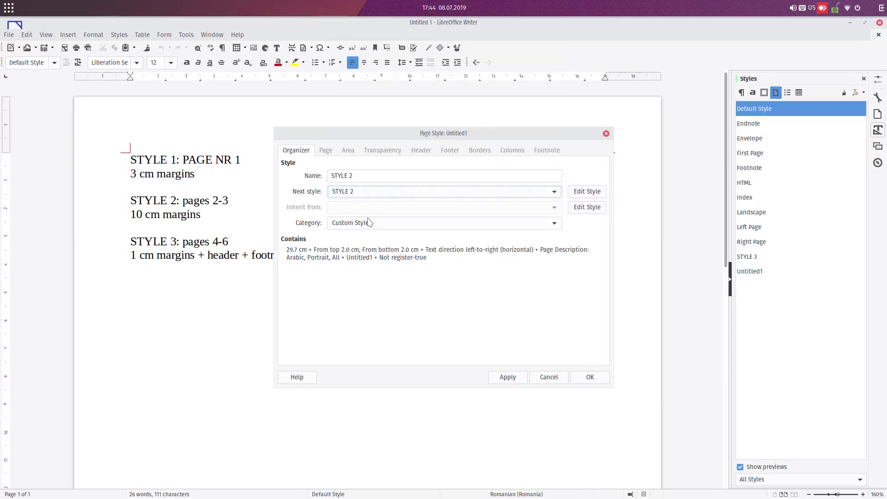
Set all four page margins of STYLE 2 to 10 cm
click(322, 153)
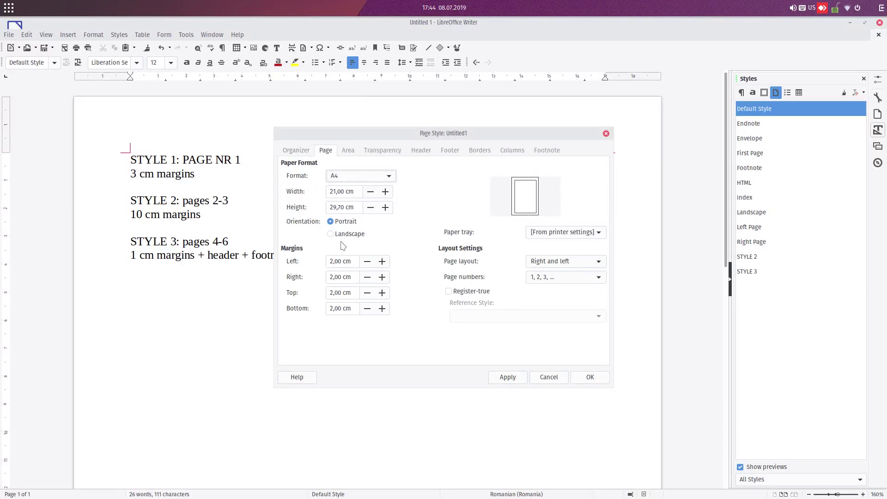
drag(344, 263, 295, 265)
text(10)
key(Tab)
text(10)
key(Tab)
text(10)
key(Tab)
text(10)
key(Tab)
Change the left, right, top and bottom margins of STYLE 2 to 6 cm
drag(352, 264, 287, 264)
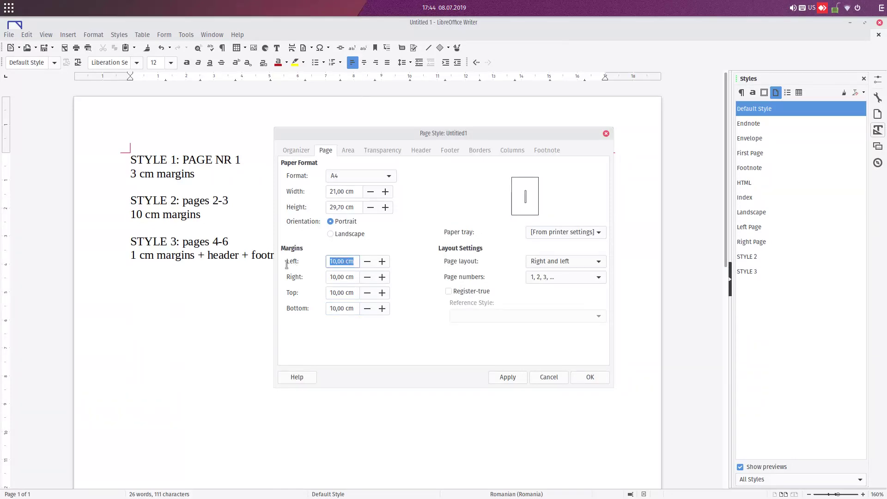
text(6)
key(Tab)
text(6)
key(Tab)
text(6)
key(Tab)
text(6)
key(Tab)
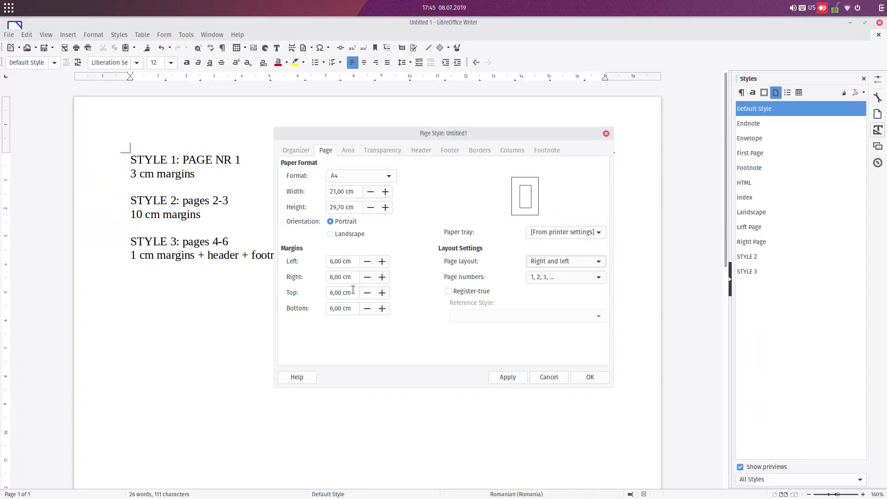
Set the top and bottom margins of STYLE 2 to 8 cm
drag(352, 293, 313, 291)
text(8)
key(Tab)
text(8)
key(Tab)
Set the top and bottom margins of STYLE 2 to 10 cm
drag(352, 292, 236, 303)
text(10)
key(Tab)
text(10)
key(Tab)
Save page style STYLE 2 and edit its margin note in the document to read "10 + 6 cm margins"
click(349, 157)
click(383, 153)
click(420, 153)
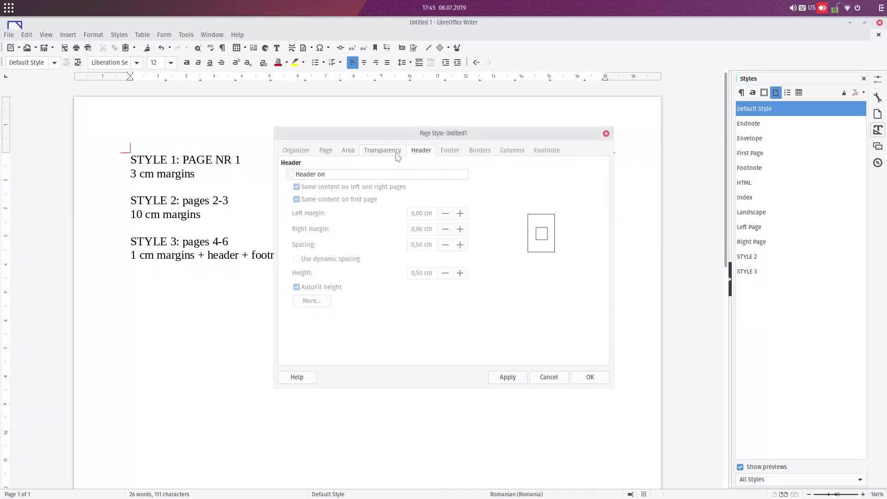
click(577, 376)
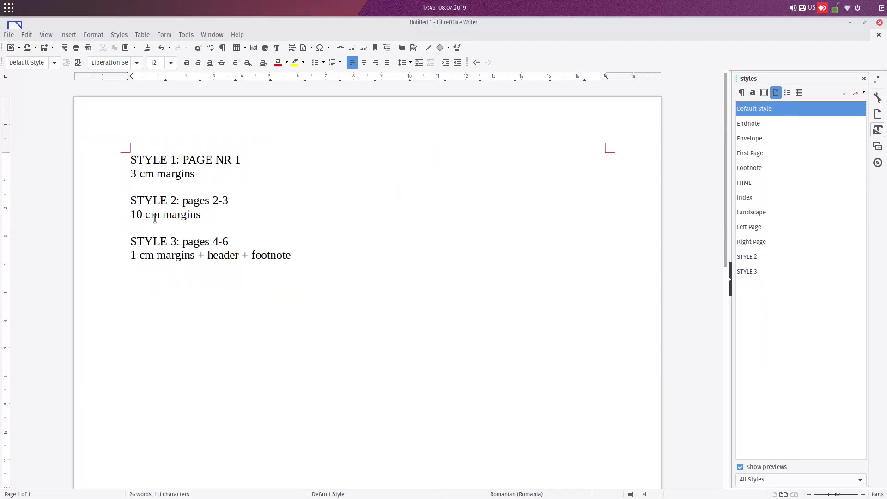
text(+ 6)
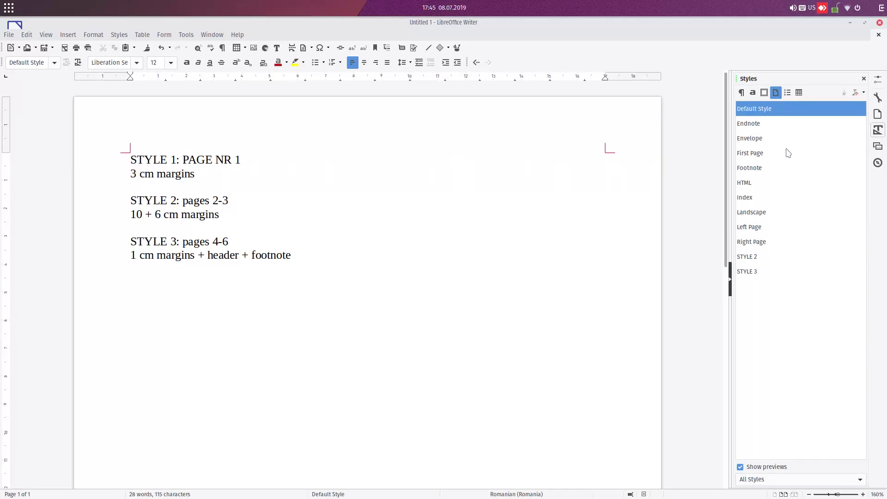
Create a third custom page style named STYLE 1
right_click(775, 115)
click(781, 121)
click(298, 151)
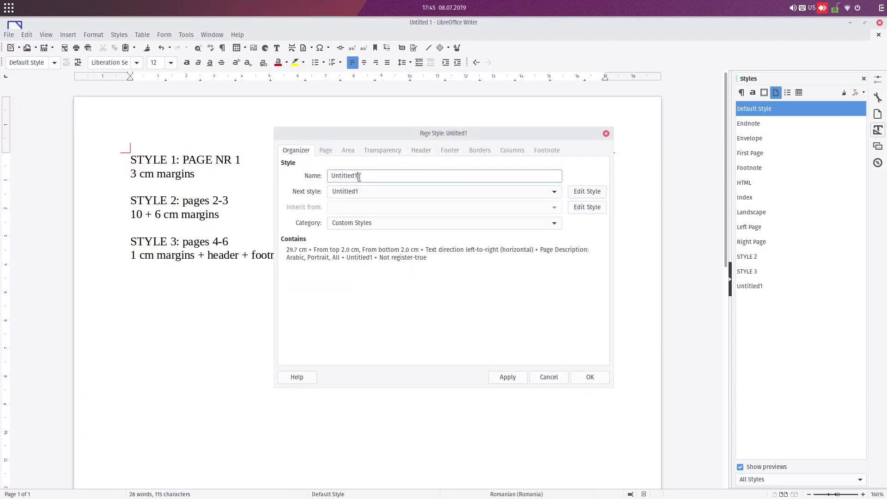
text(STYLE 1)
key(Tab)
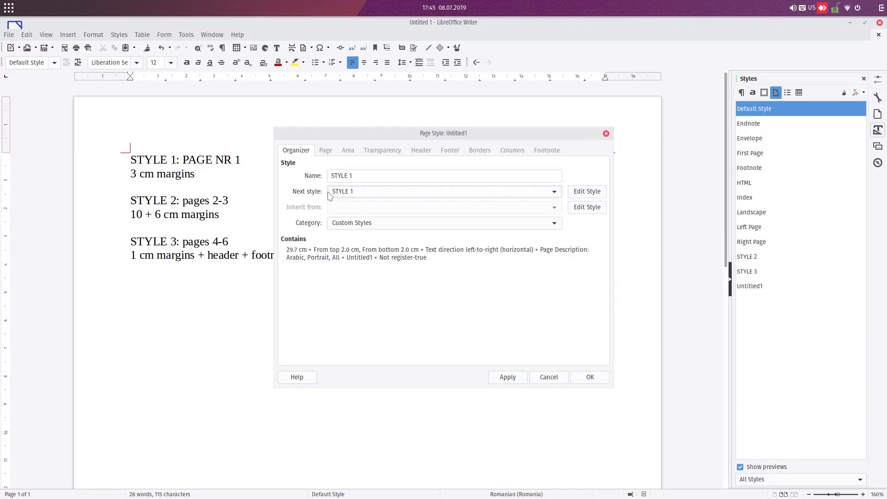
Set the left, right, top and bottom margins of page style STYLE 1 to 3 cm
click(327, 151)
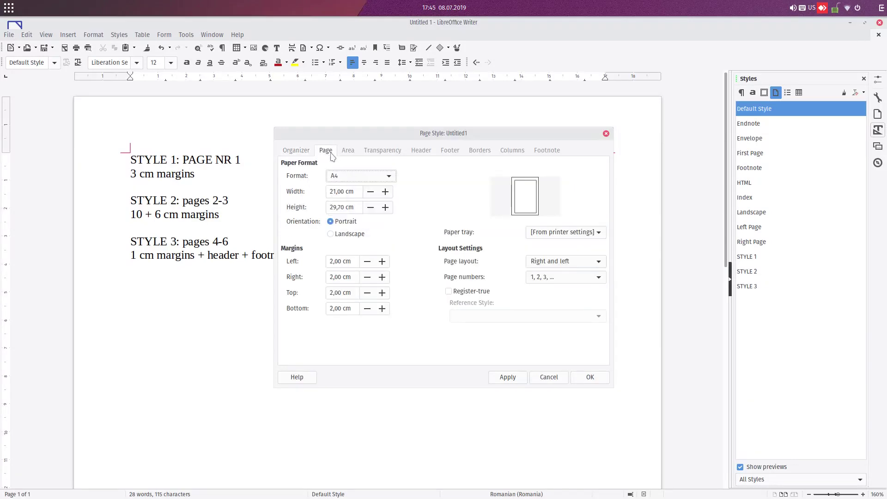
triple_click(354, 261)
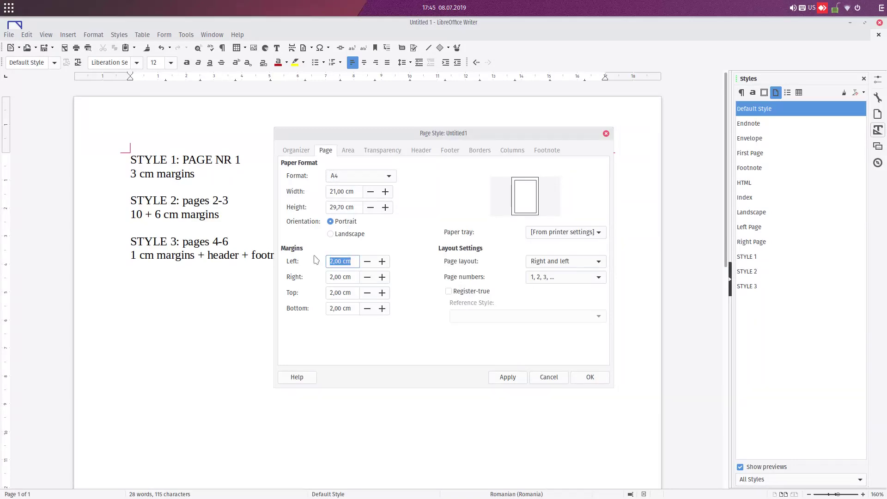
text(3)
key(Tab)
text(3)
key(Tab)
text(3)
key(Tab)
text(3)
key(Tab)
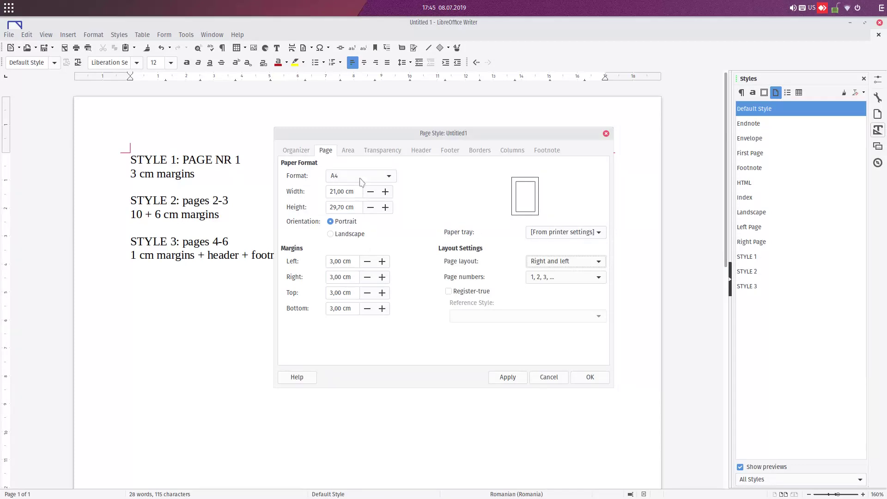
Review the area, transparency, header and footer settings of page style STYLE 1 and save the style
click(350, 151)
click(377, 152)
click(418, 153)
click(449, 152)
click(588, 377)
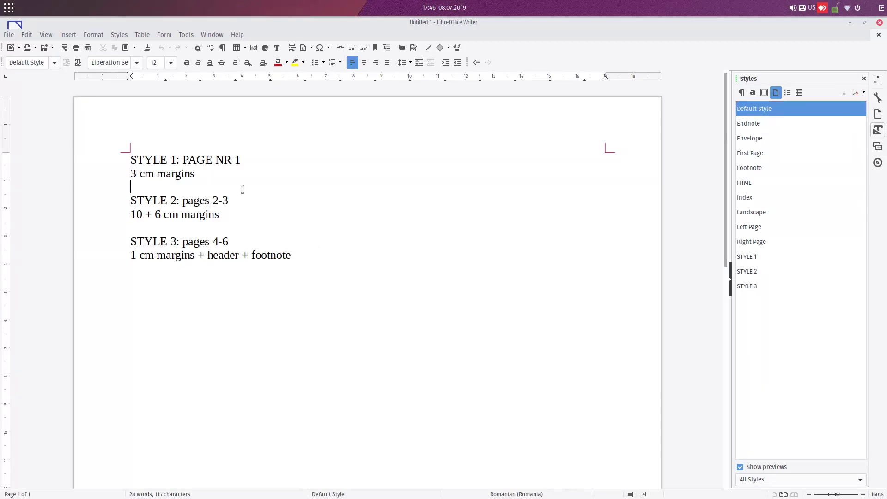
Insert a manual page break with no page style between the STYLE 1 and STYLE 2 text blocks
click(67, 34)
mouse_move(87, 62)
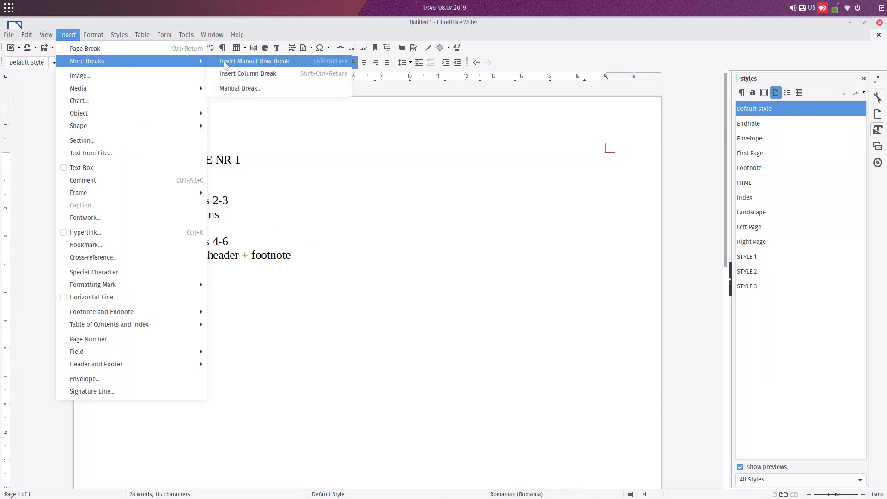
click(238, 88)
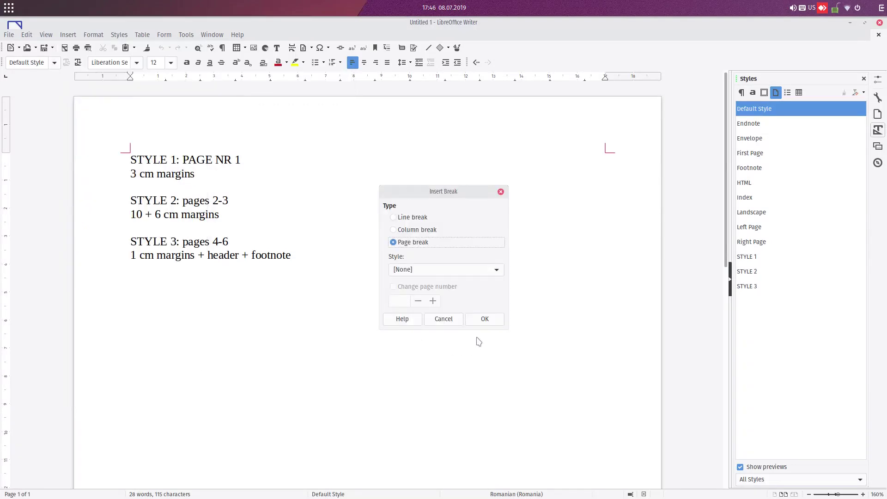
click(479, 319)
Insert a manual page break with no page style between the STYLE 2 and STYLE 3 text blocks
scroll(185, 295, down, 4)
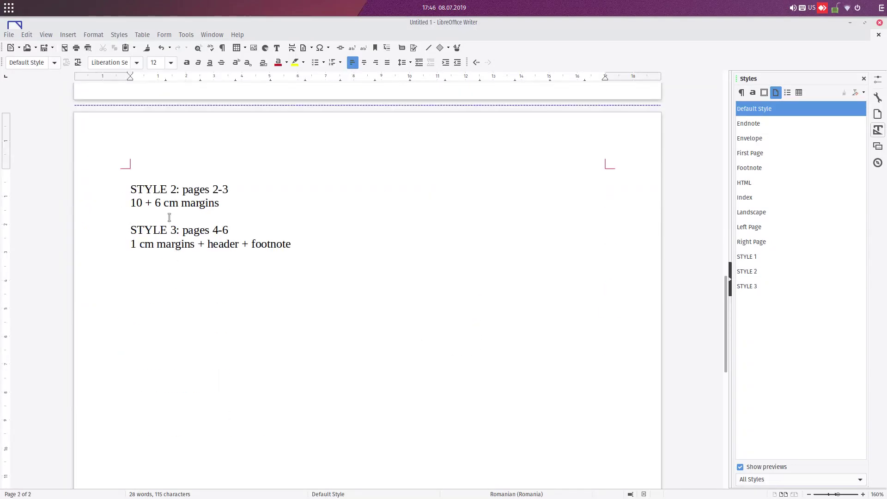
click(69, 36)
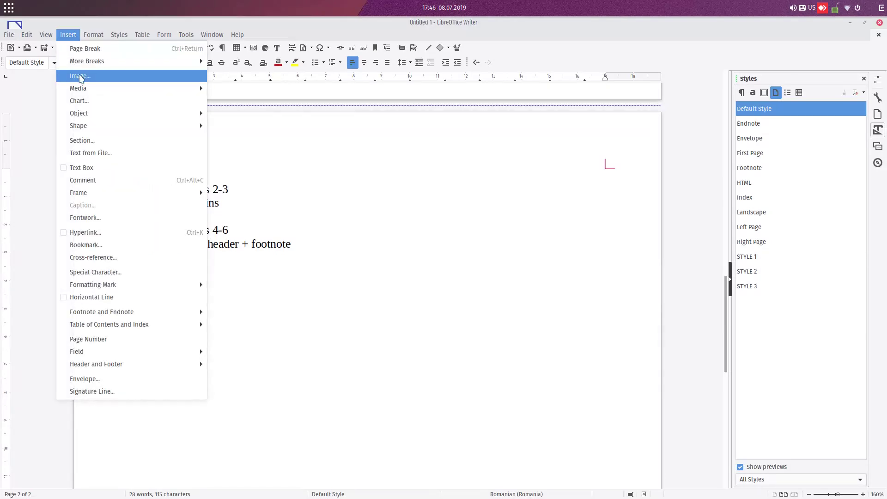
mouse_move(89, 66)
click(288, 87)
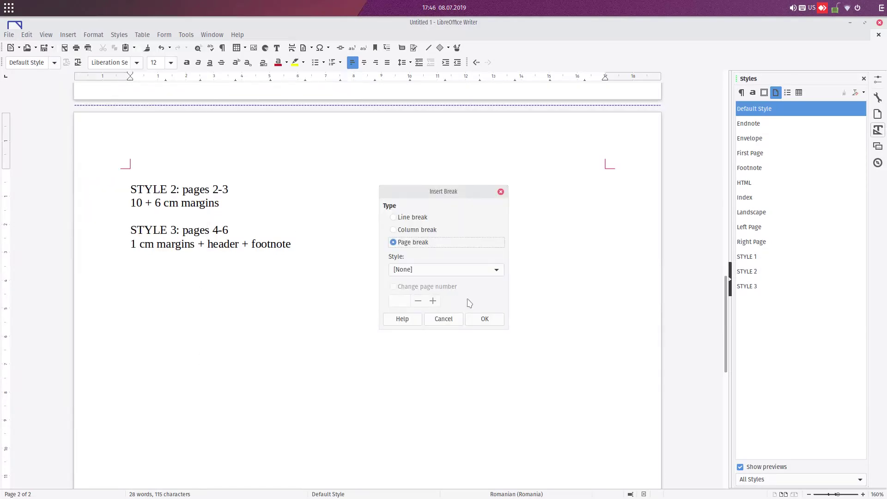
click(485, 317)
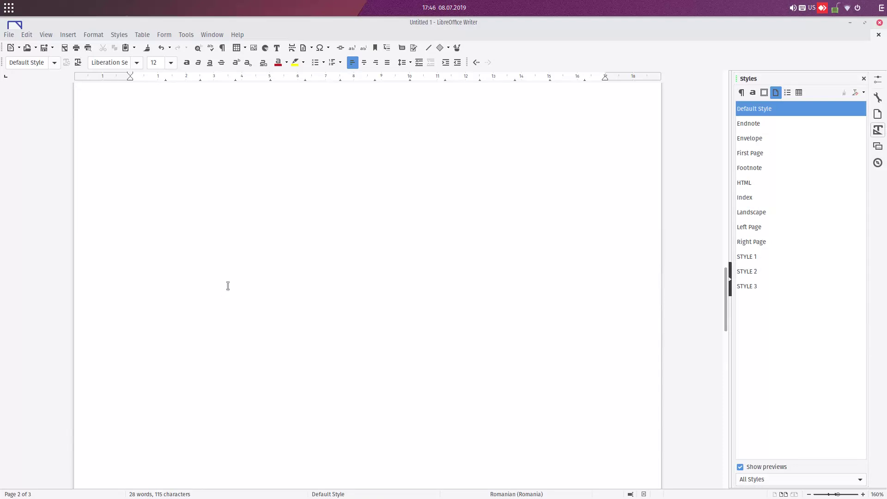
Delete the empty lines above the text on the third and second pages
scroll(263, 258, down, 5)
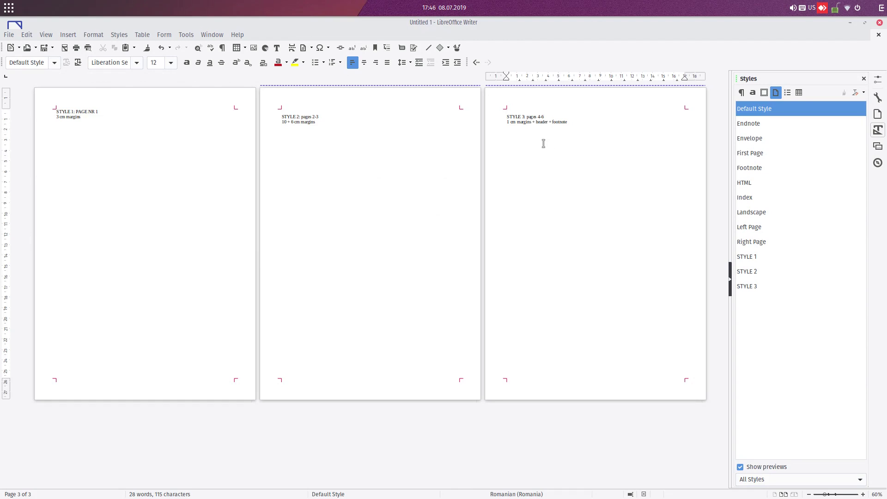
key(Delete)
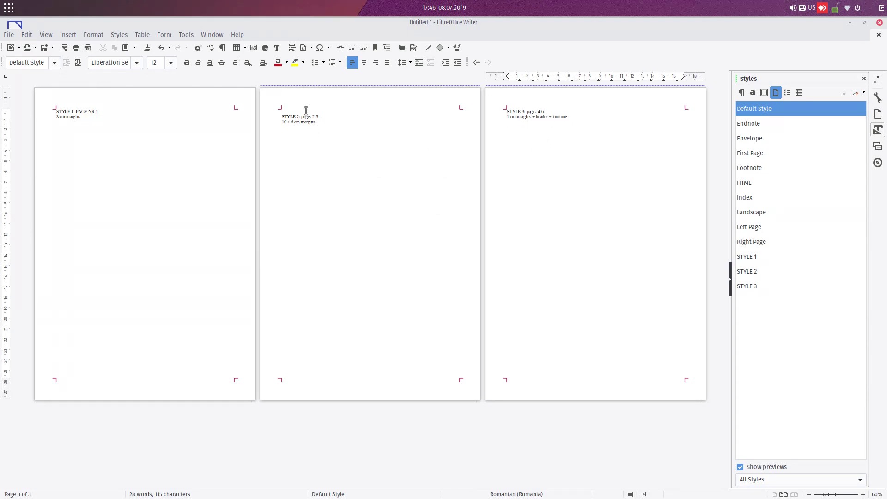
key(Delete)
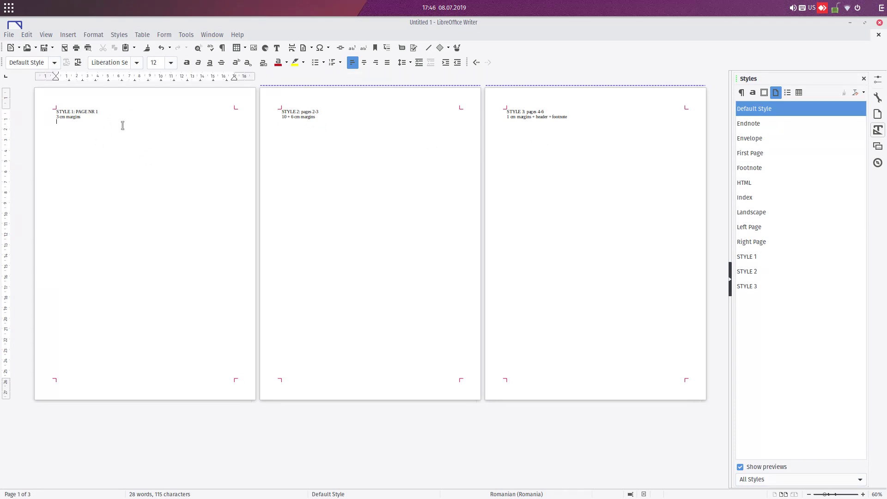
Apply page style STYLE 1 from the first page and place the cursor on the second page
double_click(758, 257)
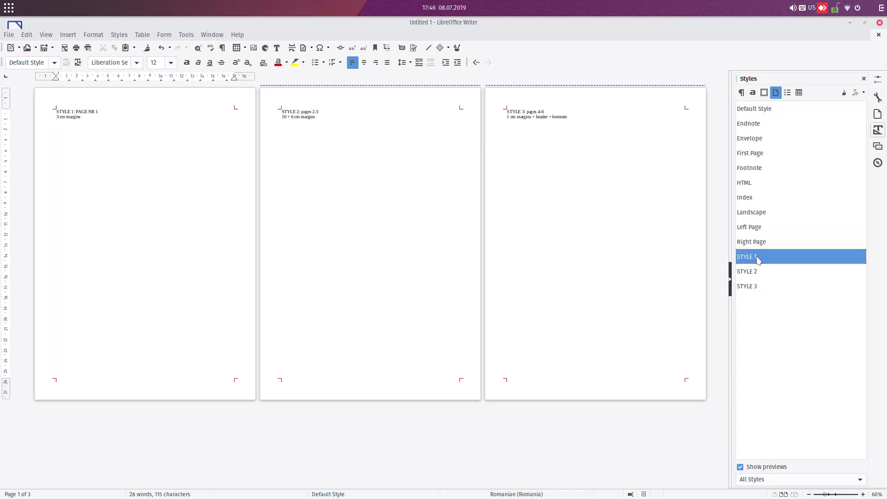
click(348, 171)
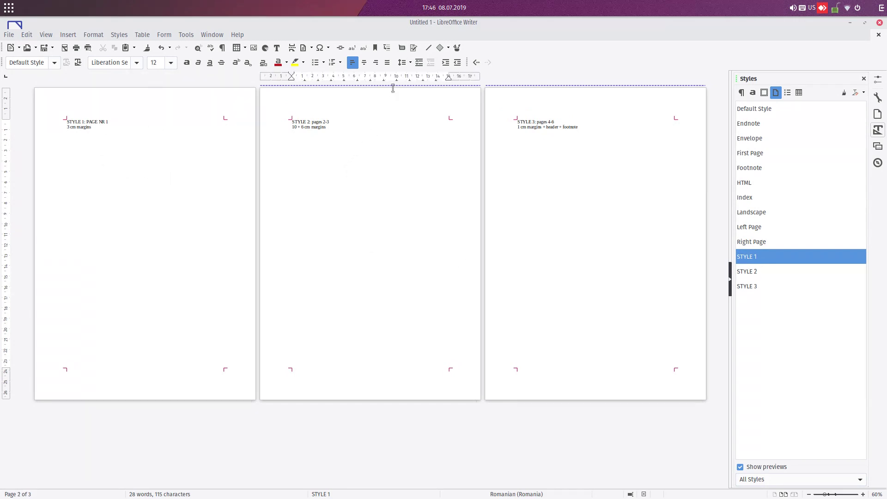
mouse_move(394, 91)
key(BackSpace)
mouse_move(446, 109)
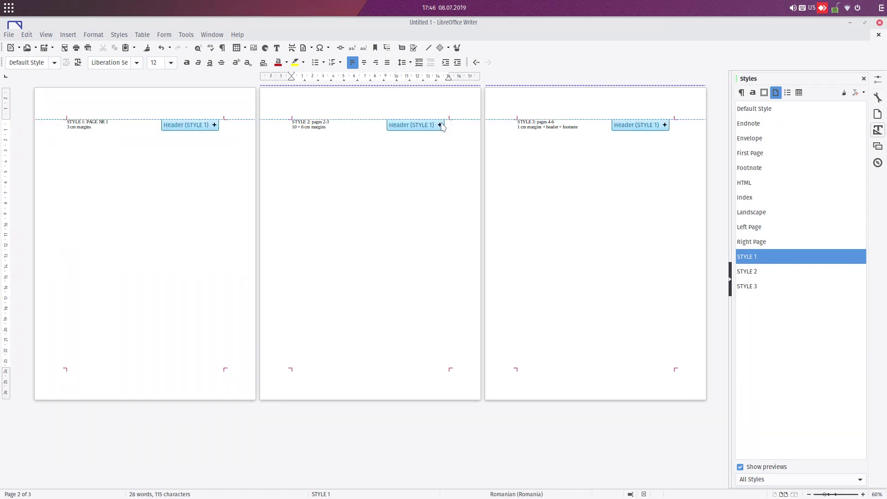
Add a header to the STYLE 1 pages from the second page and delete it again
click(439, 125)
click(441, 136)
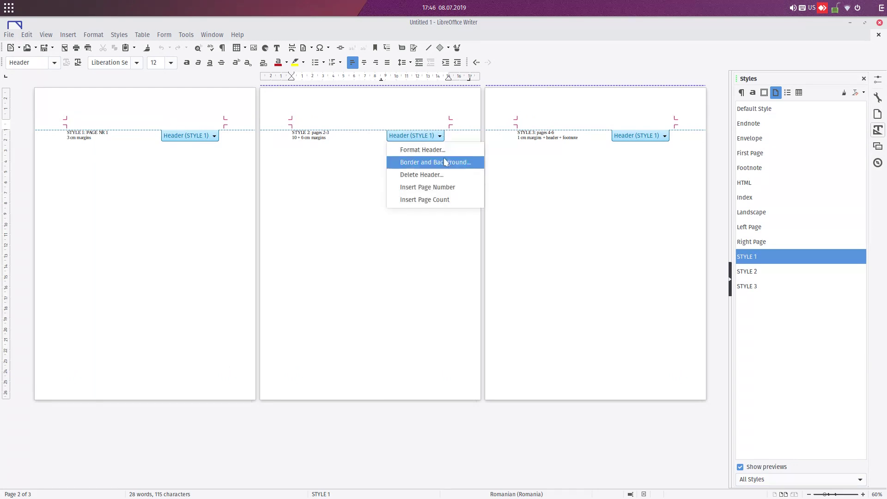
click(443, 174)
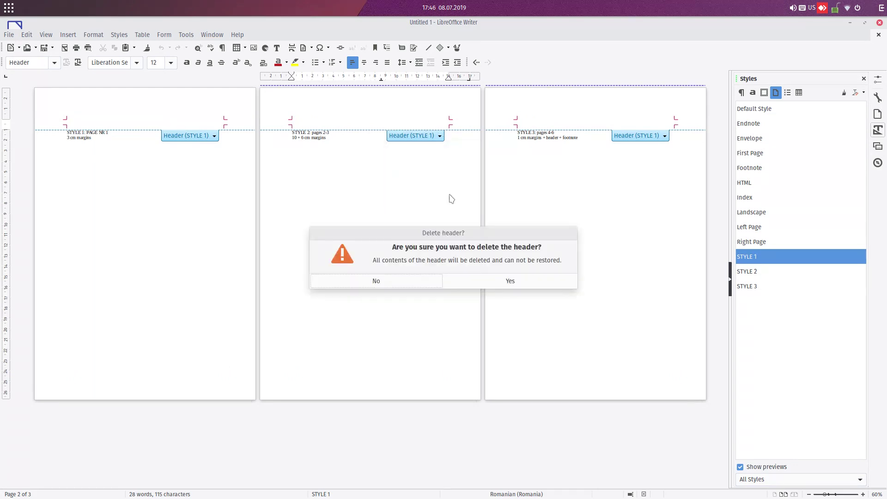
click(497, 280)
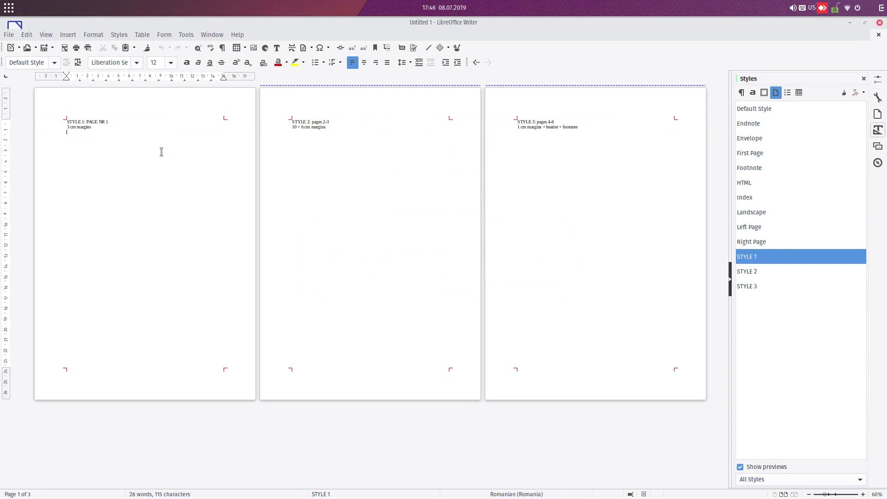
Try to apply page style STYLE 2 to the second page only
click(473, 91)
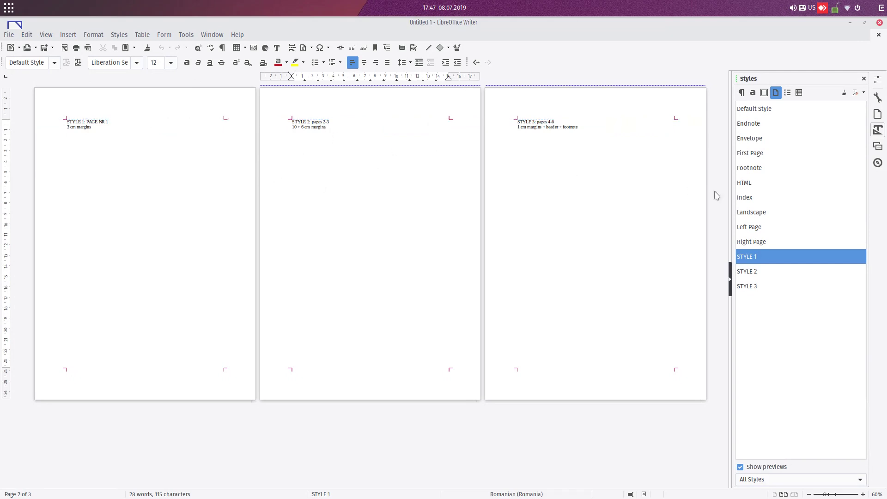
click(757, 273)
double_click(757, 273)
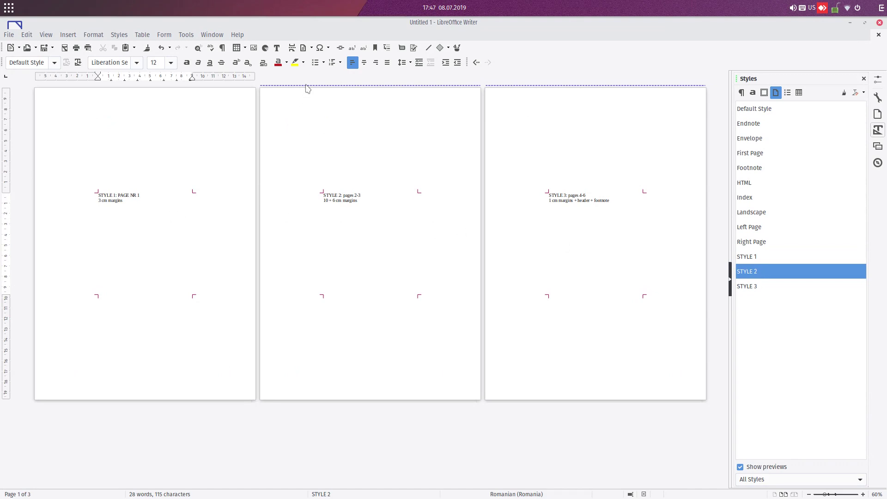
Switch the document to single-page view and apply page style STYLE 1 to the page
ctrl+scroll(417, 138, down, 2)
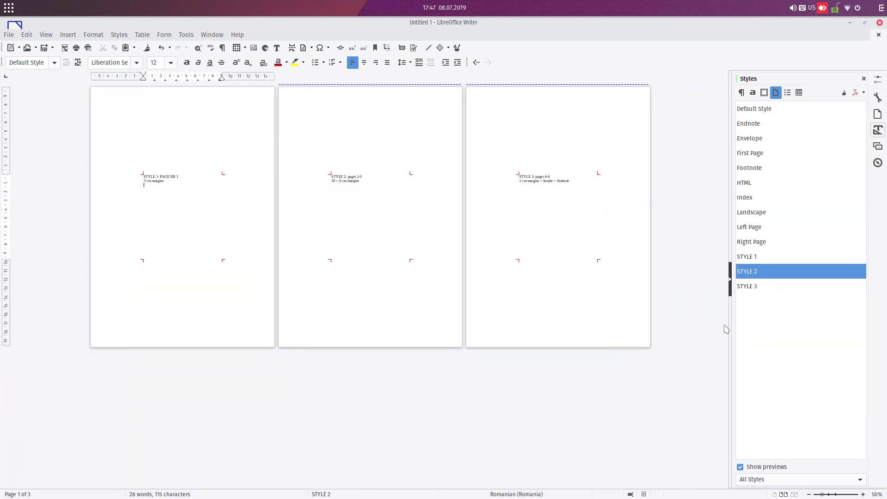
click(773, 494)
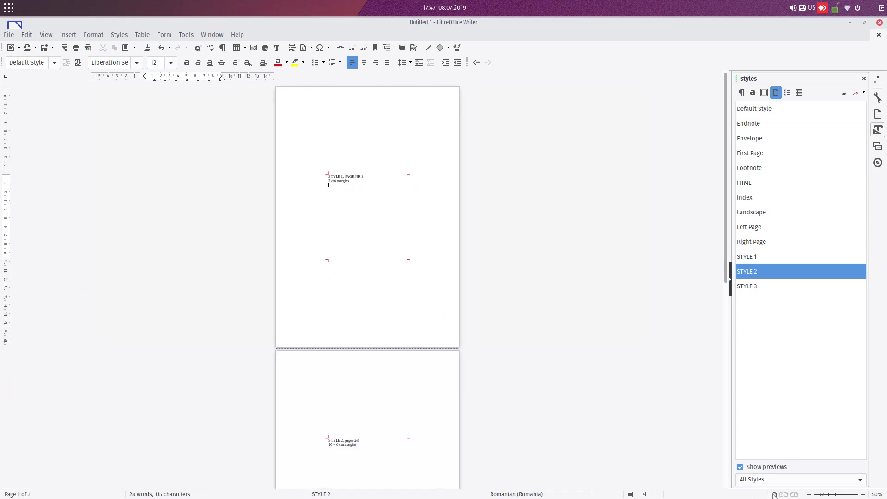
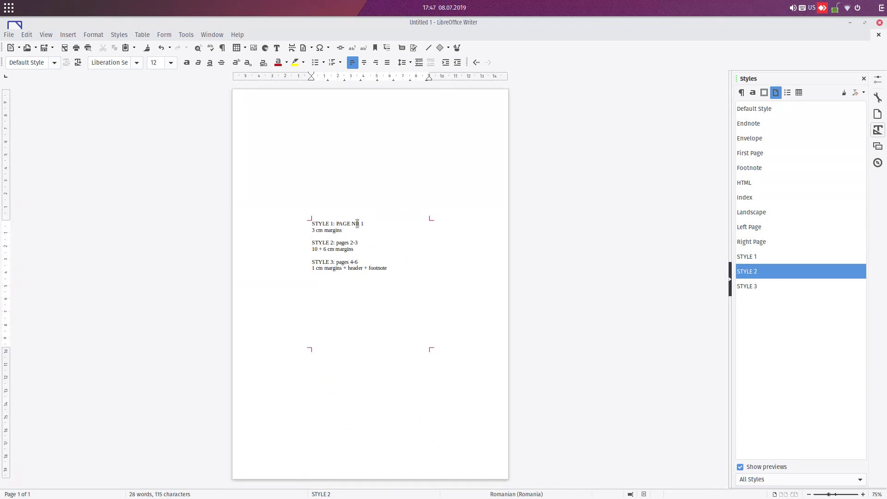
double_click(774, 257)
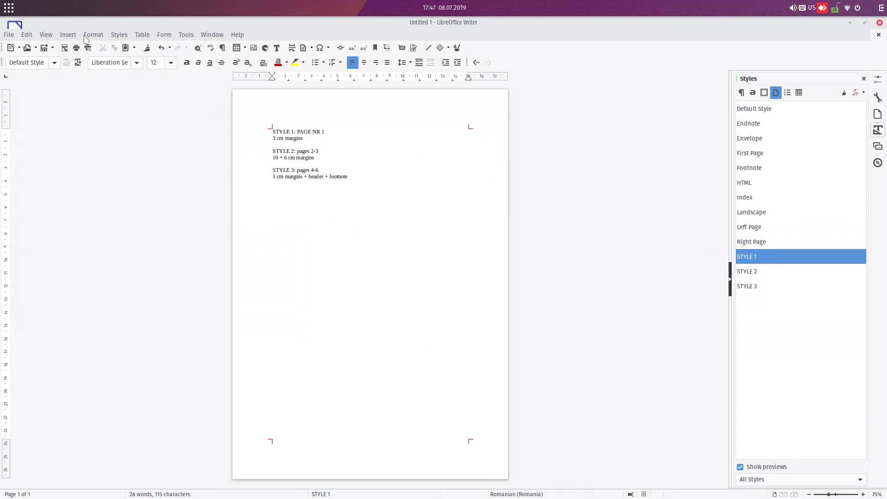
Insert a manual page break with no page style above the STYLE 2 text block
click(69, 35)
mouse_move(86, 61)
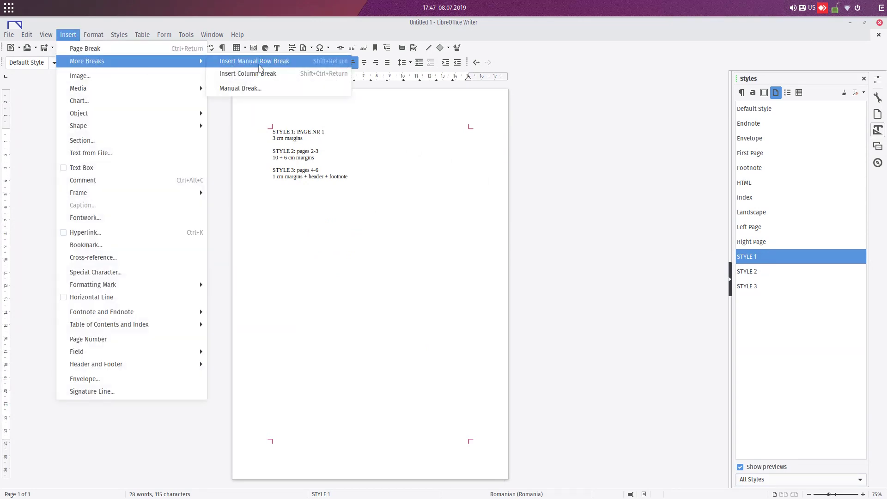
click(273, 88)
click(483, 318)
Try to apply page style STYLE 2 to the second page and compare the margins of both pages
scroll(475, 320, down, 2)
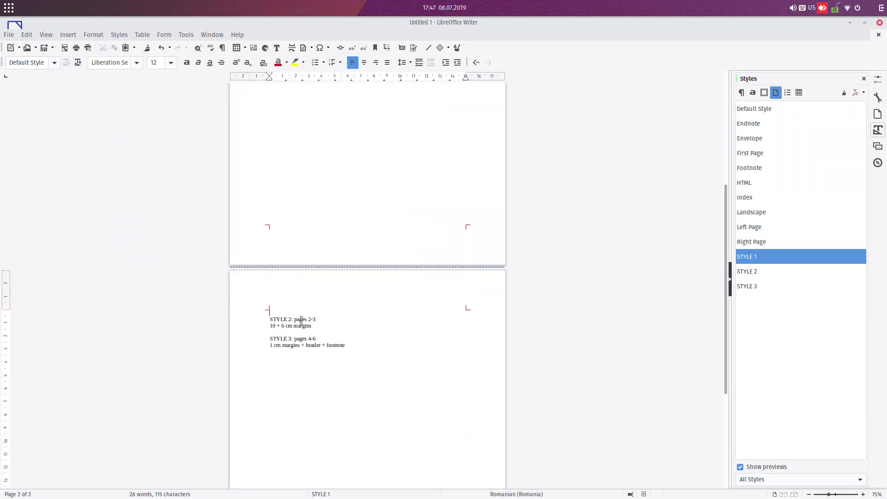
double_click(755, 273)
scroll(458, 267, up, 8)
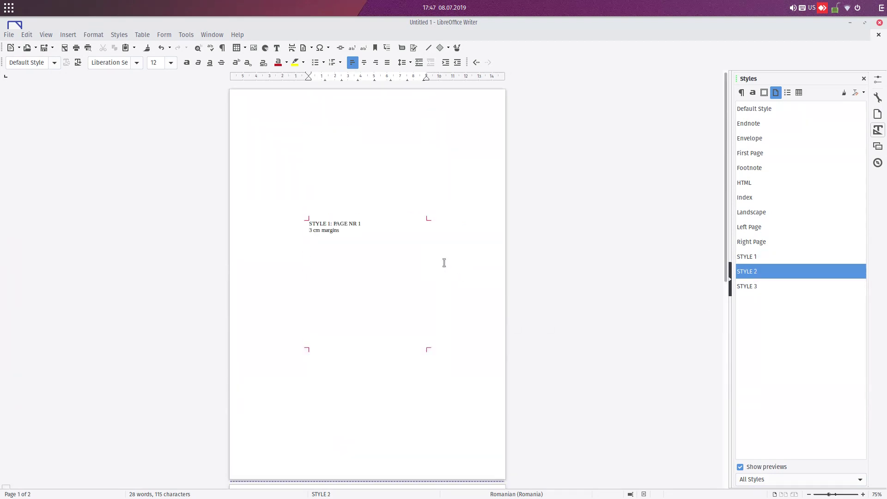
scroll(404, 247, down, 8)
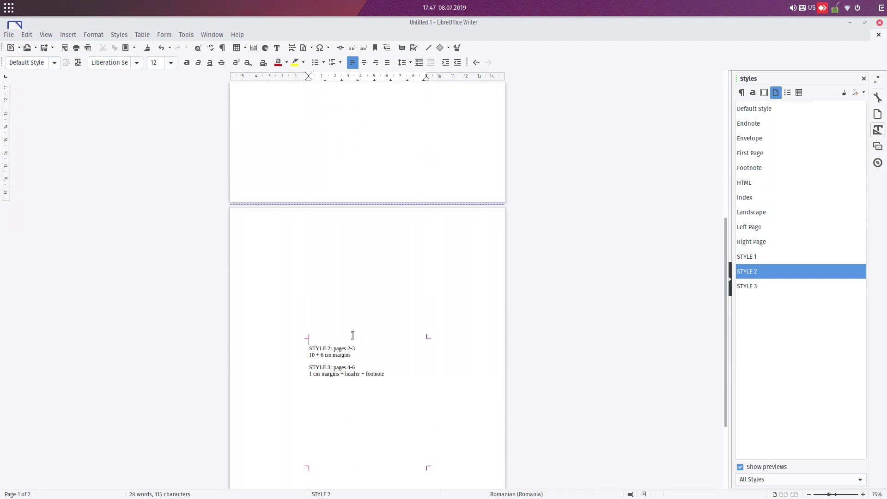
click(352, 336)
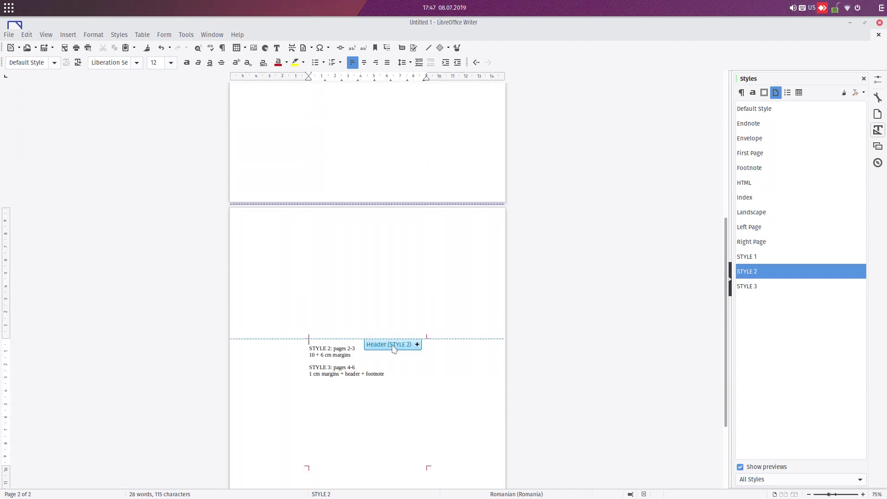
scroll(393, 348, up, 5)
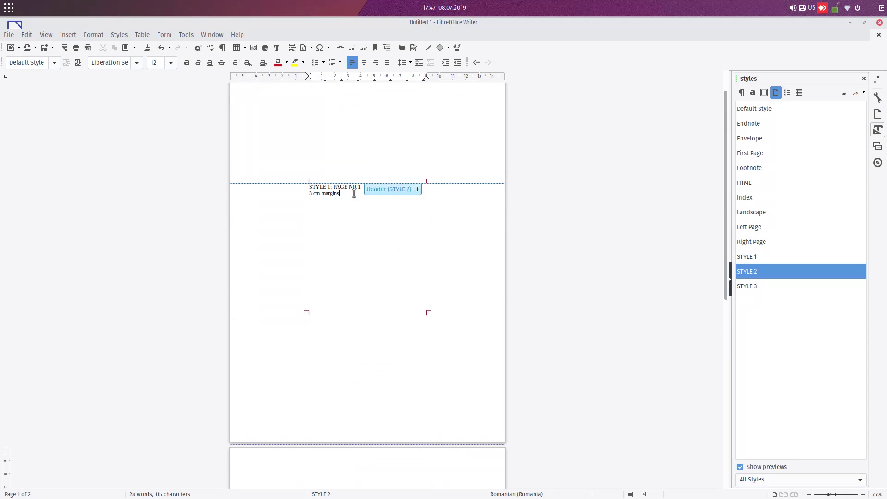
Edit the page break below the first page as a break before the paragraph with page style STYLE 1
scroll(352, 253, down, 3)
click(360, 347)
click(366, 364)
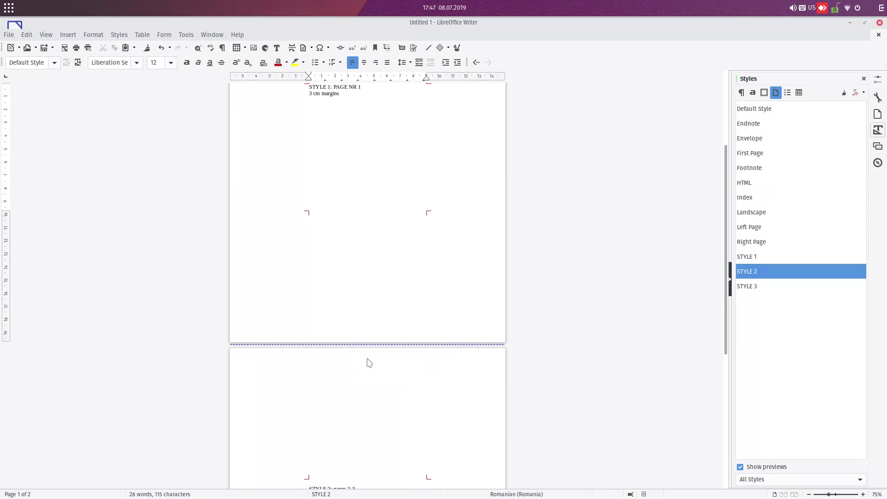
click(544, 163)
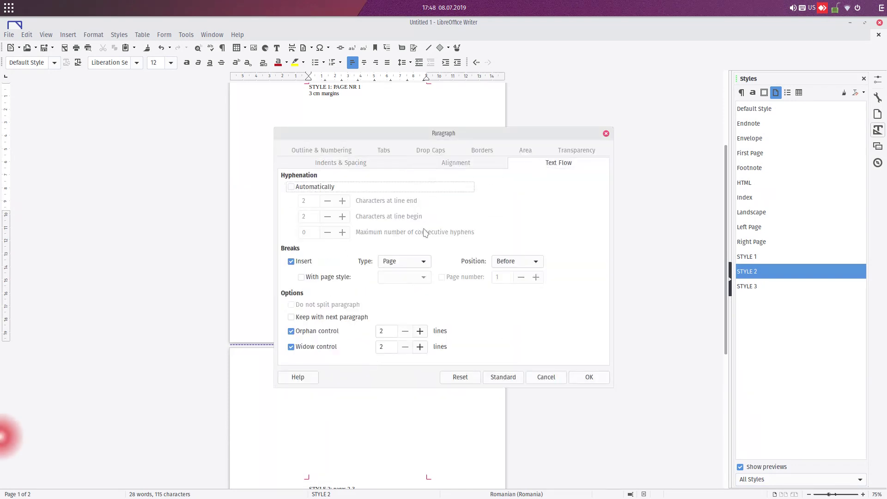
click(417, 262)
click(418, 263)
click(333, 277)
click(387, 278)
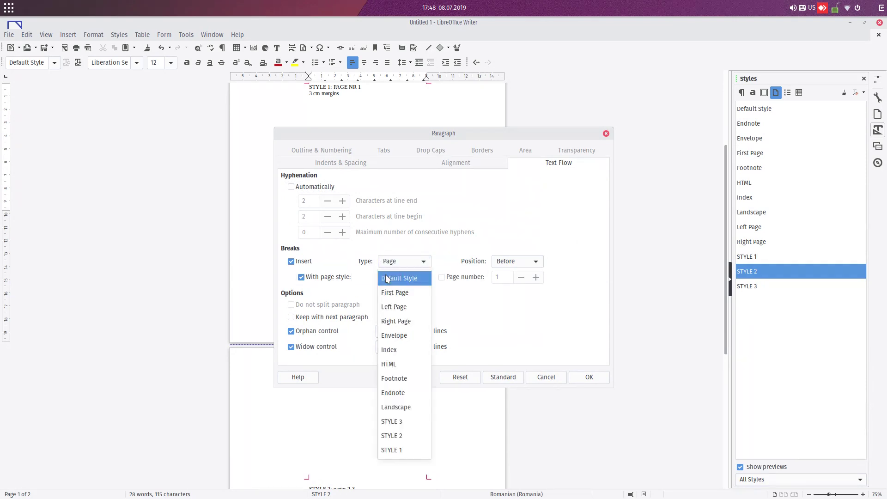
click(413, 450)
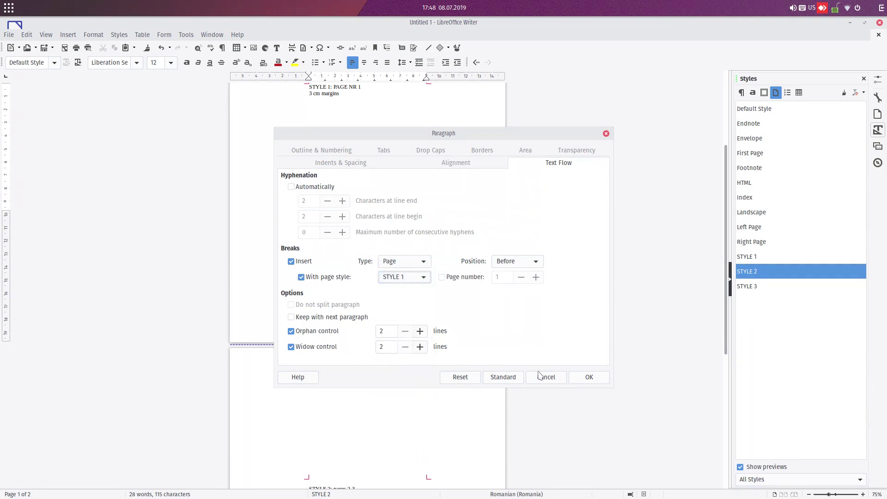
click(575, 378)
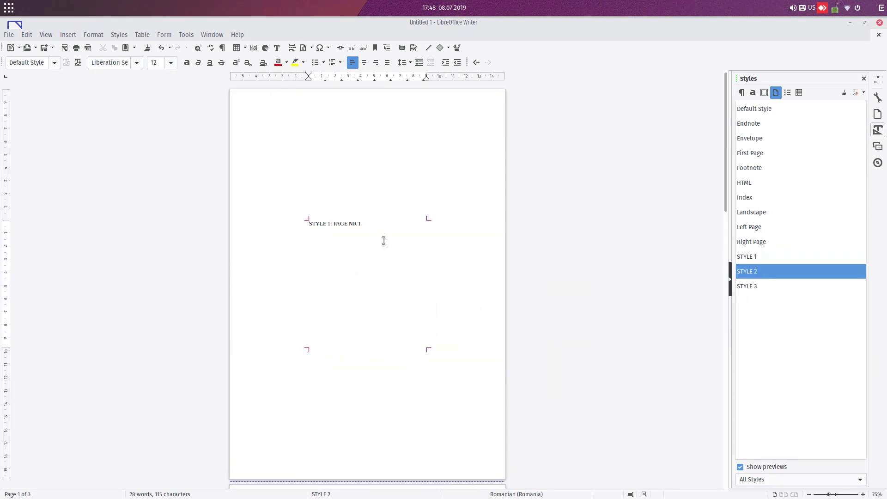
Apply page style STYLE 1 to the first page and go to the page break above the second page
double_click(748, 258)
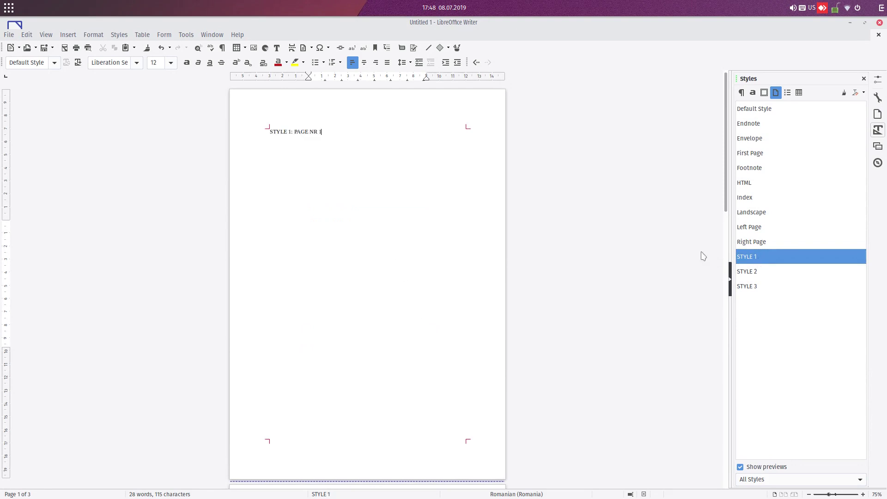
scroll(464, 211, down, 5)
click(352, 266)
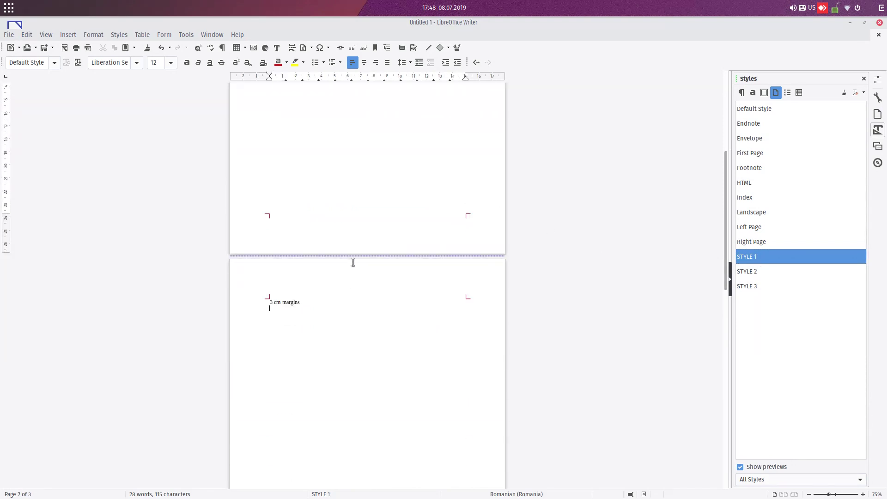
Edit the page break above the STYLE 2 text block as a break before the paragraph with page style STYLE 2
scroll(357, 258, down, 15)
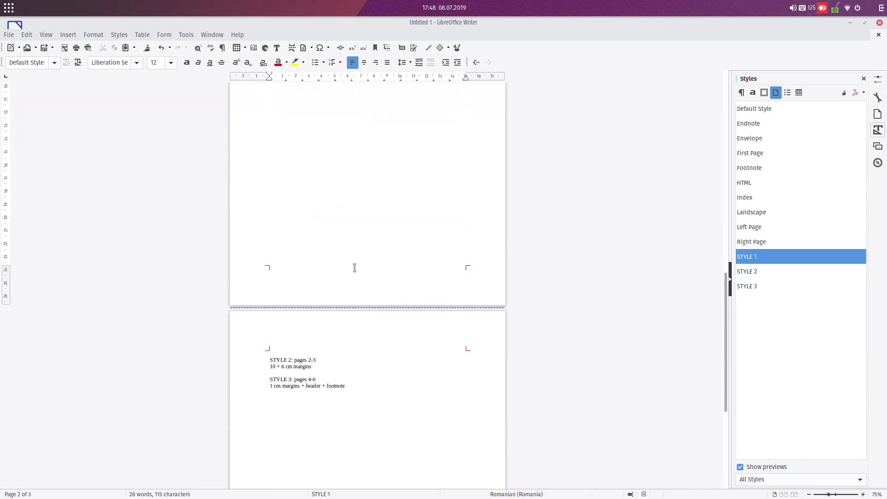
click(351, 311)
click(363, 320)
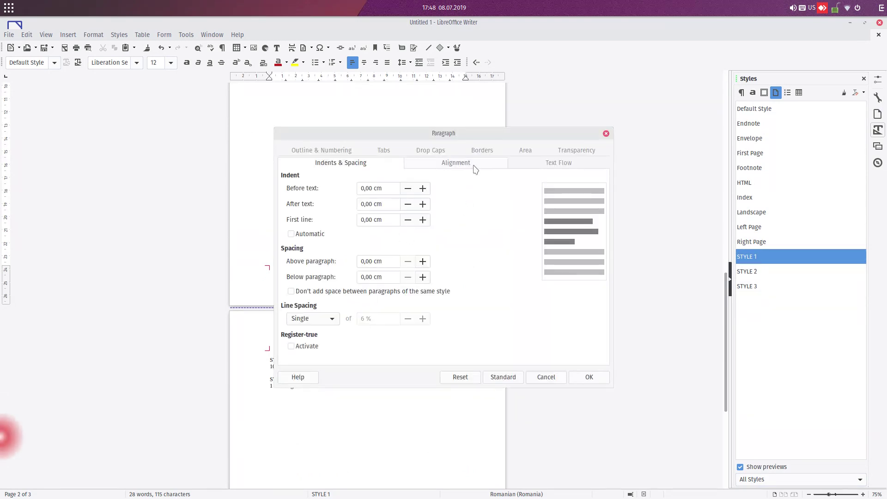
click(526, 165)
click(329, 279)
click(420, 283)
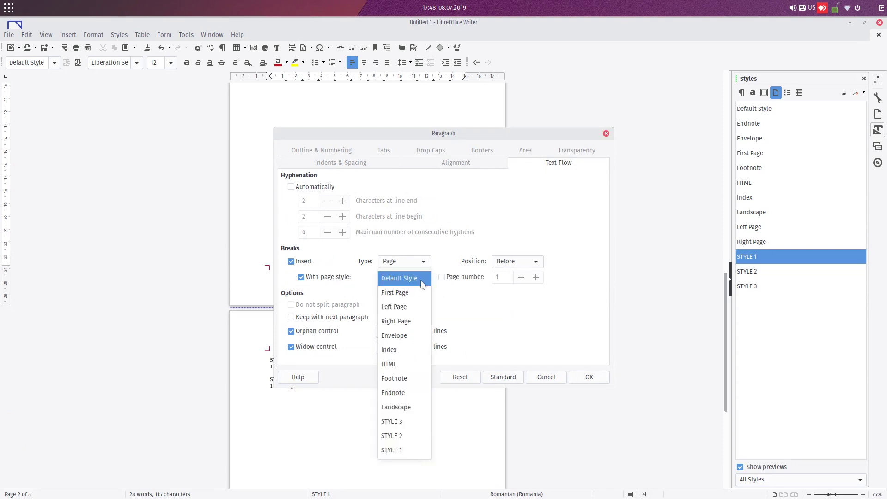
click(409, 437)
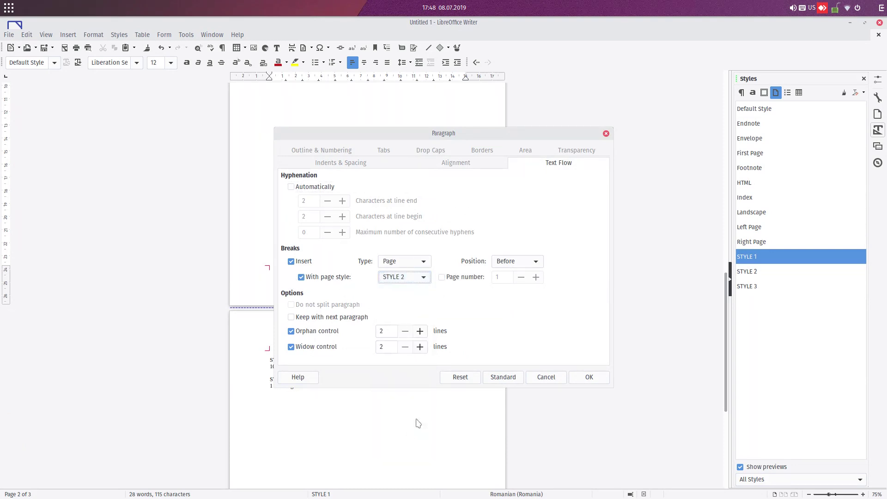
click(584, 380)
Remove the page break below "STYLE 1: PAGE NR 1" so that "3 cm margins" is the next line on the first page
scroll(445, 318, up, 15)
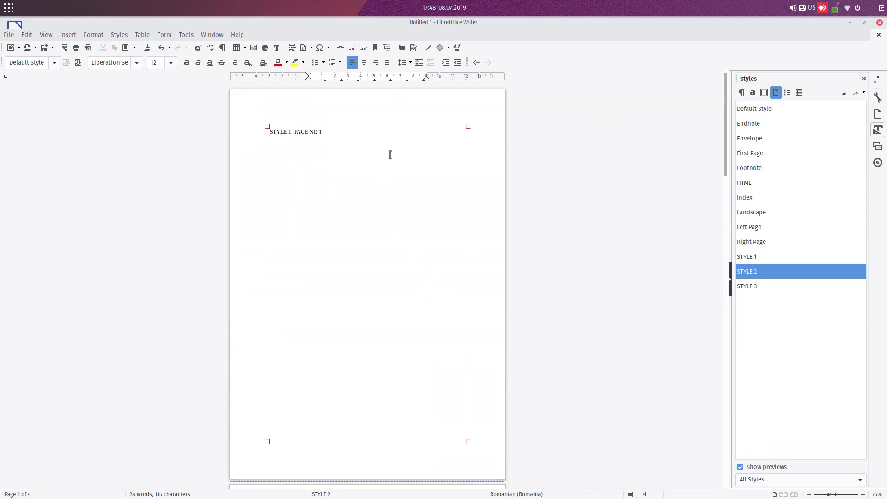
key(Delete)
key(Return)
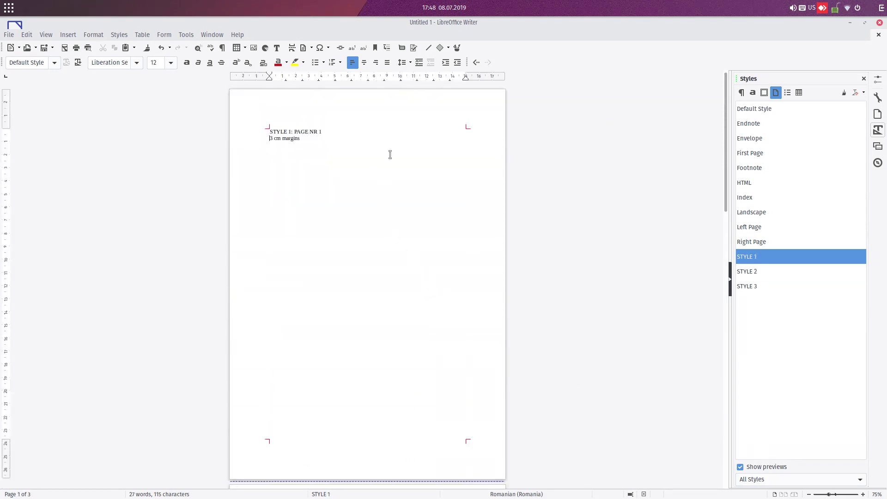
Enter the filler text "fddfdfd" on the empty second page and compare its margins with the neighbouring pages
scroll(392, 154, down, 8)
scroll(391, 171, up, 7)
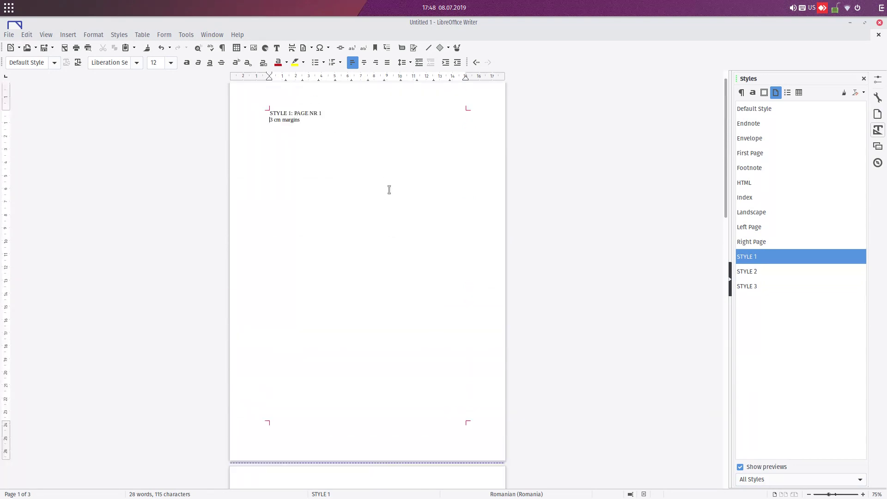
scroll(389, 192, down, 18)
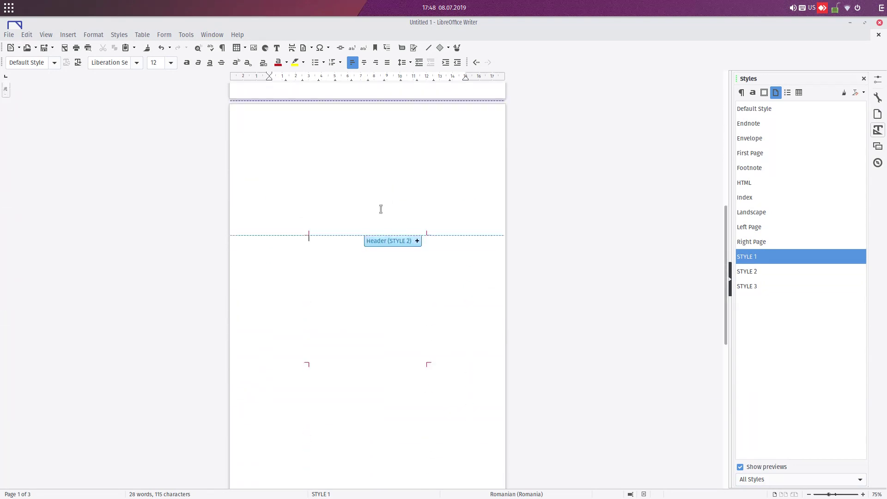
click(376, 271)
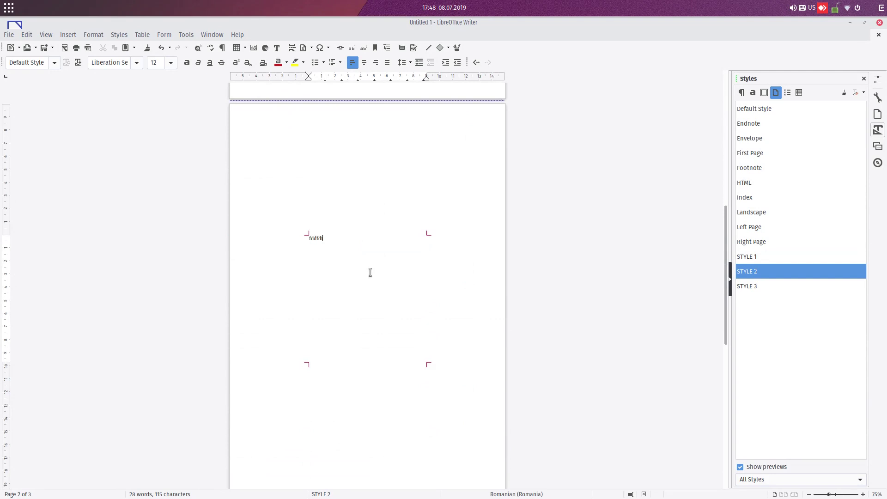
scroll(370, 272, down, 15)
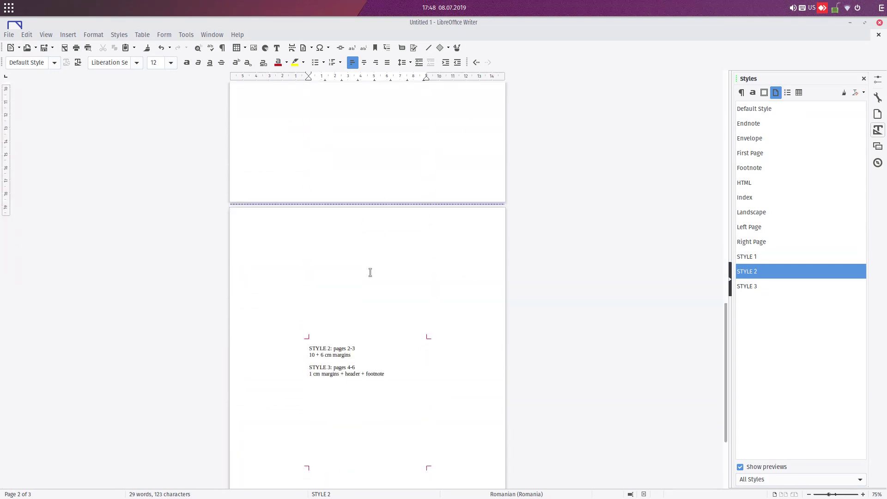
scroll(370, 272, down, 3)
scroll(370, 272, up, 15)
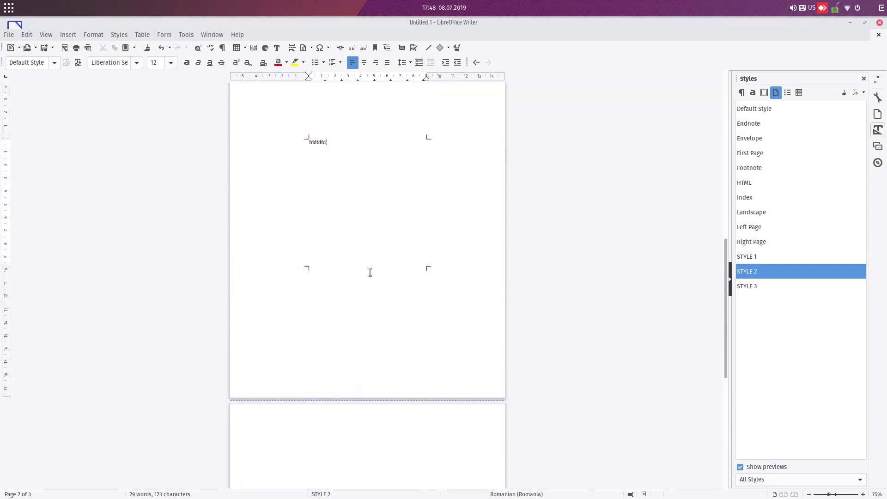
scroll(370, 272, up, 9)
scroll(370, 272, down, 10)
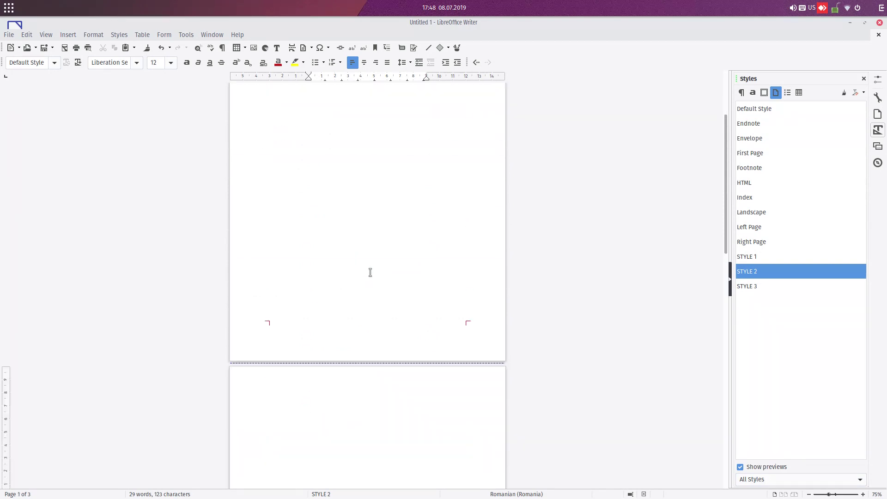
Add an empty line above the STYLE 3 text block and insert a manual page break there with no page style
scroll(370, 272, down, 20)
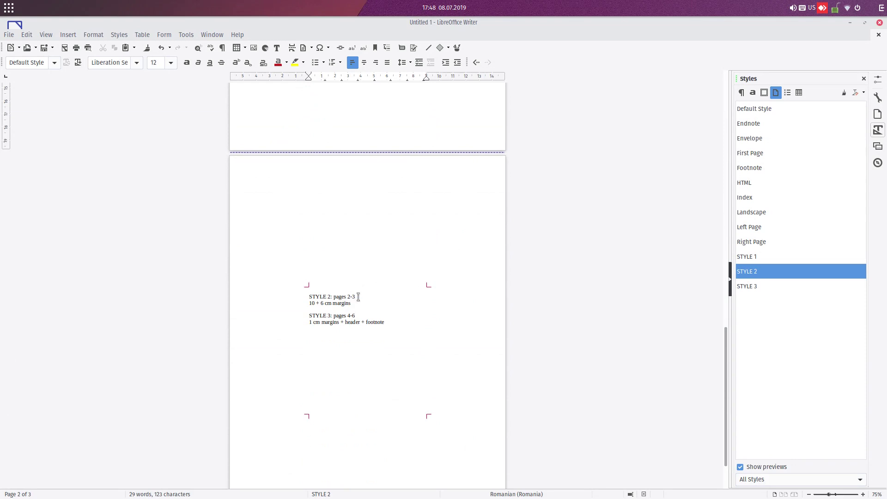
scroll(358, 296, down, 3)
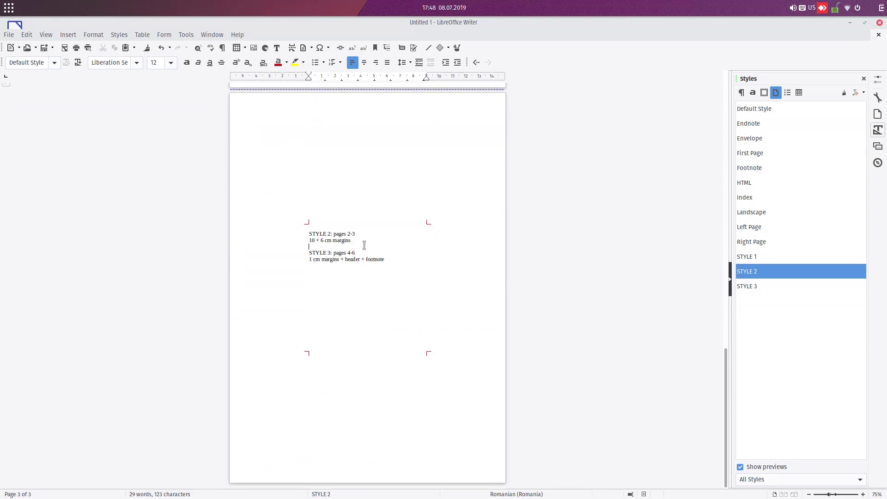
key(Return)
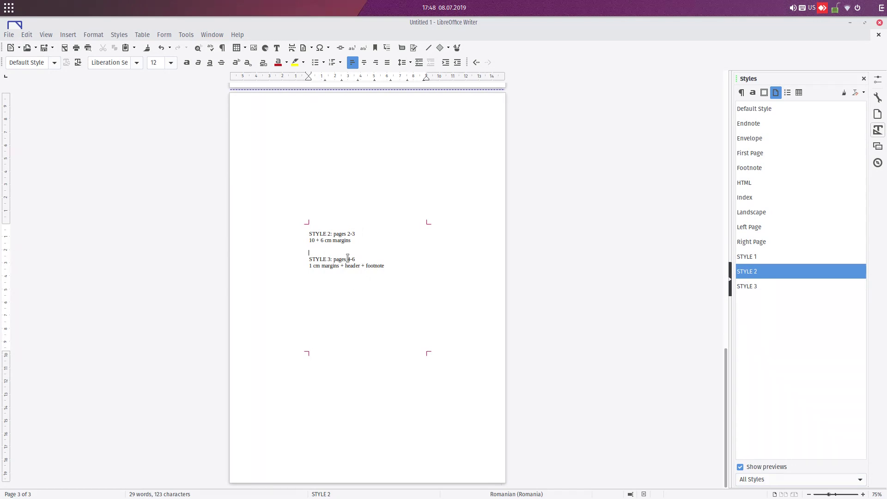
click(69, 36)
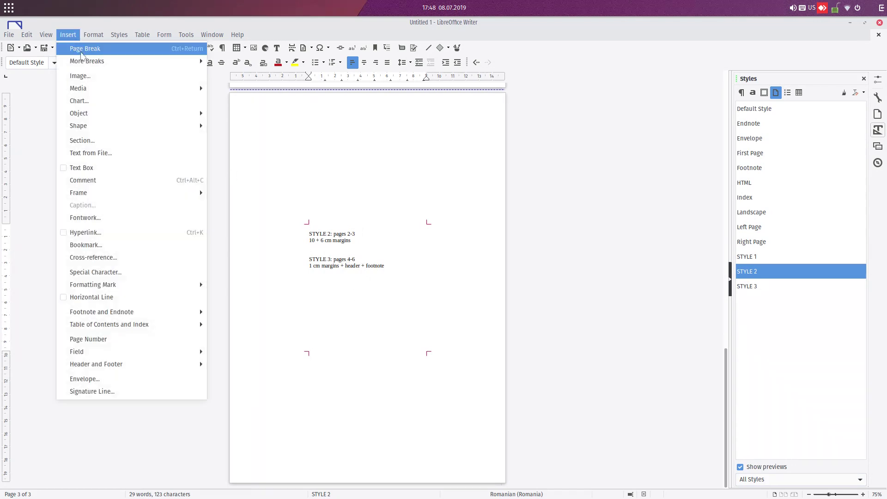
mouse_move(122, 65)
click(245, 88)
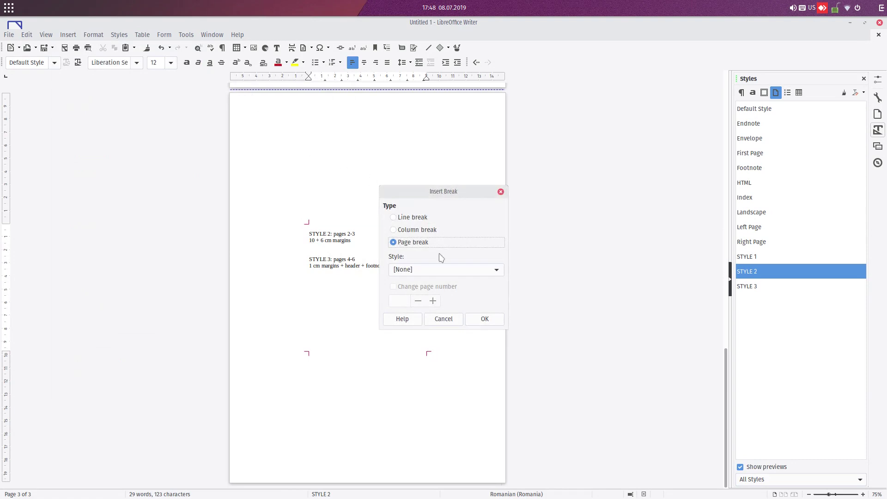
click(485, 319)
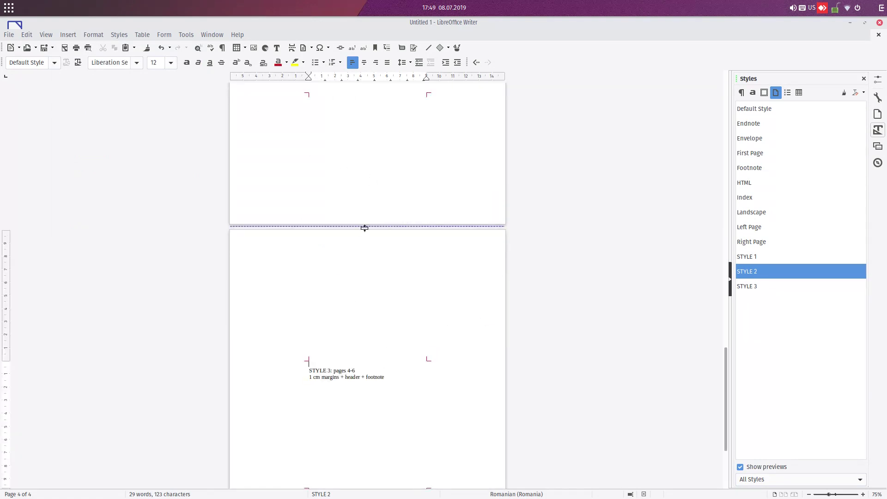
Edit the page break above the STYLE 3 text block as a break before the paragraph with page style STYLE 3
click(362, 228)
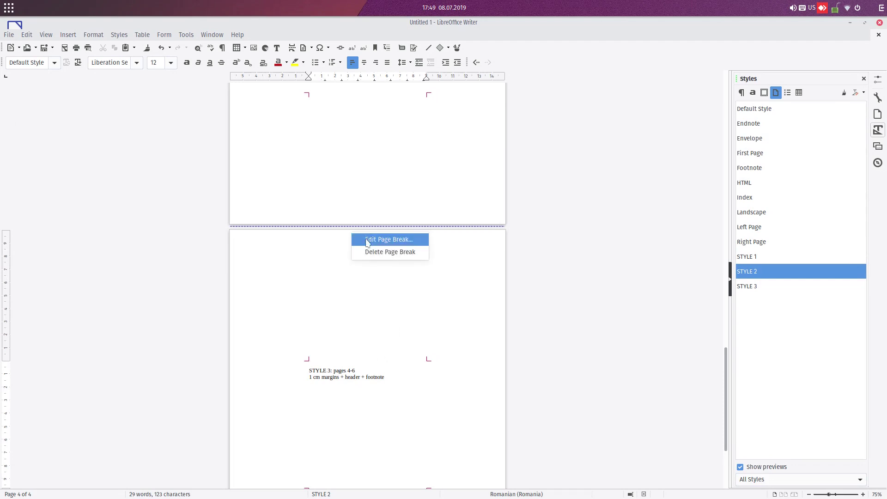
click(374, 244)
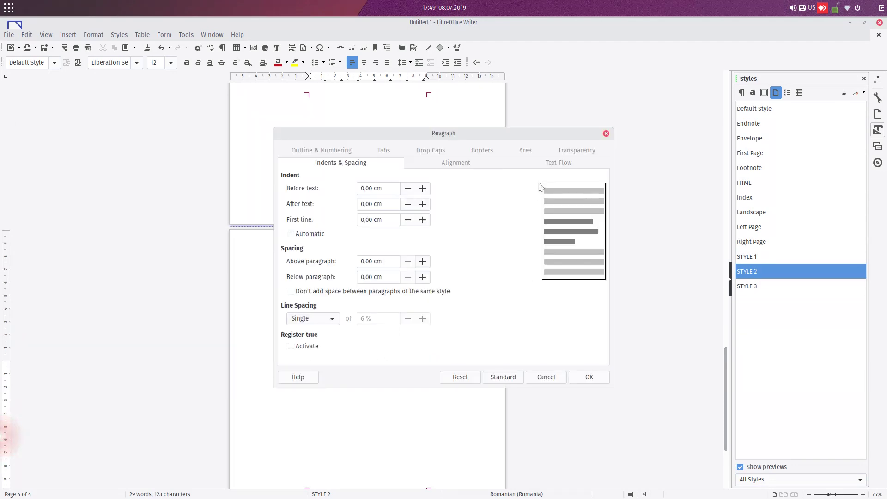
click(301, 277)
click(403, 277)
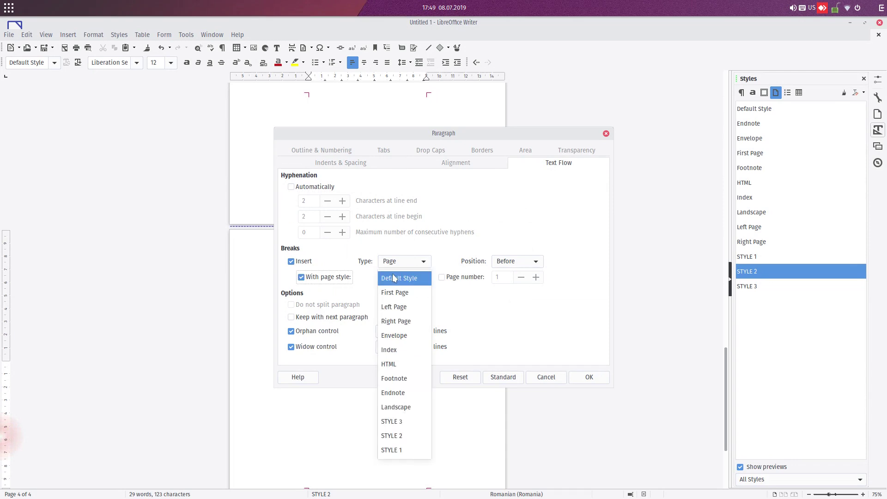
click(408, 436)
click(598, 379)
scroll(392, 271, up, 5)
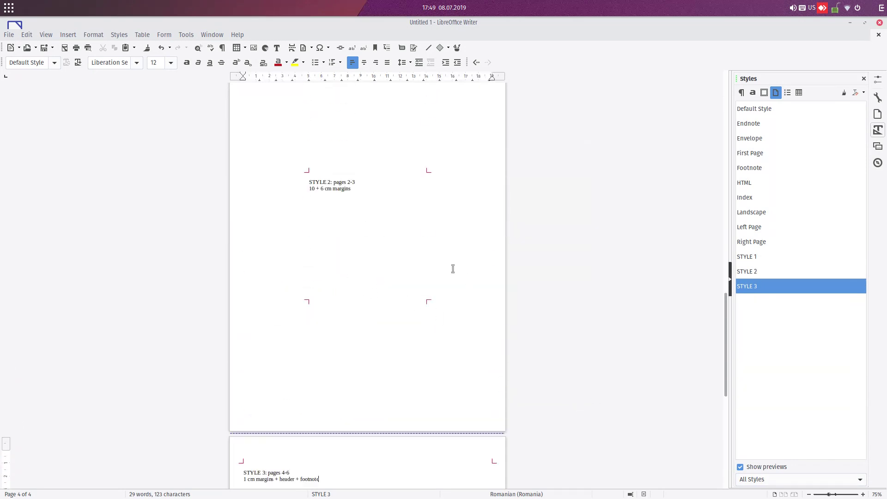
Examine the page style and margins of each page from the first page through the STYLE 3 page
scroll(400, 244, up, 20)
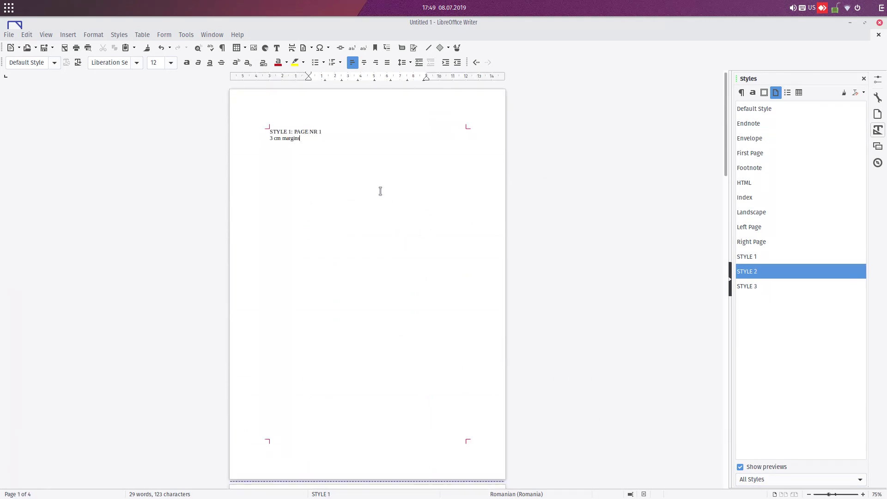
scroll(366, 246, down, 1)
scroll(366, 247, down, 10)
scroll(365, 240, up, 11)
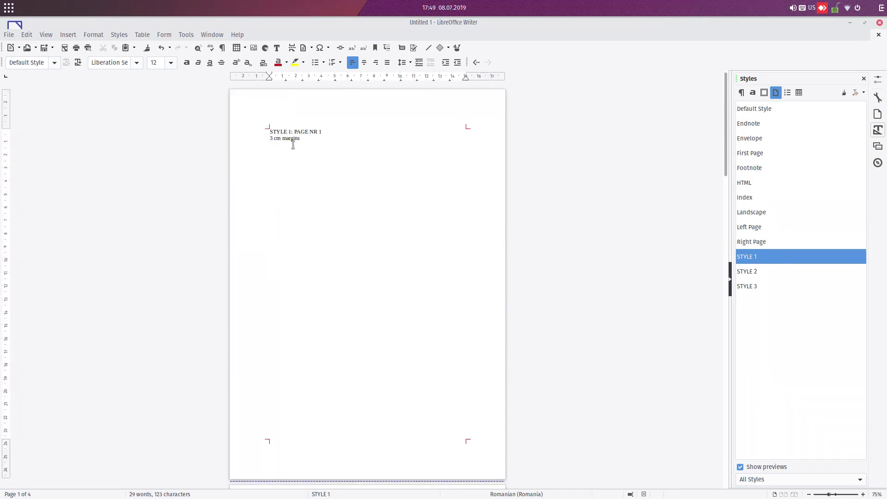
scroll(292, 144, up, 2)
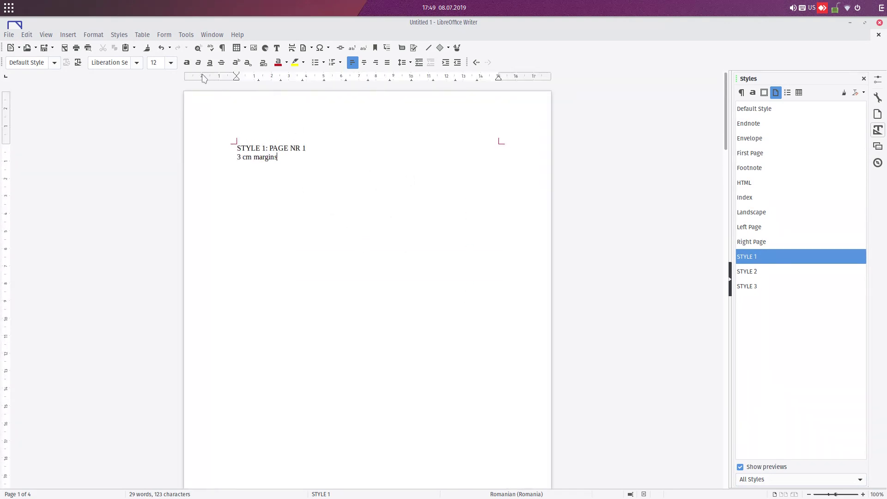
scroll(340, 212, down, 15)
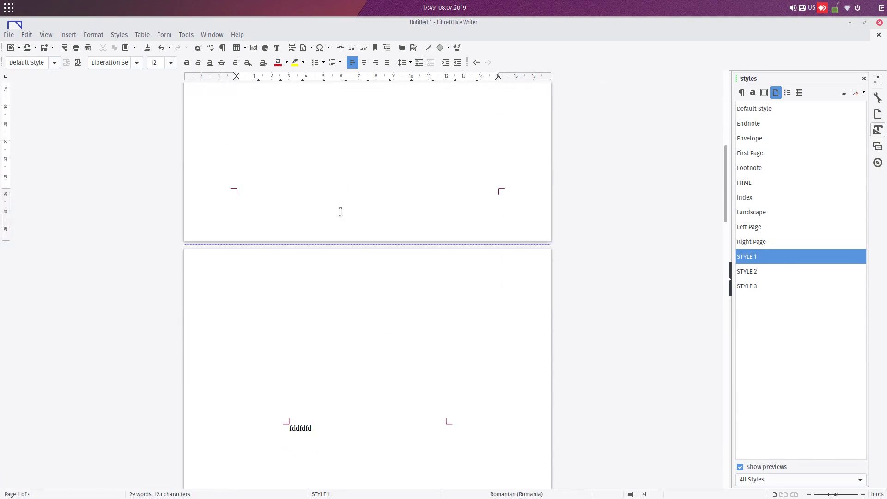
scroll(340, 212, down, 4)
scroll(331, 353, down, 2)
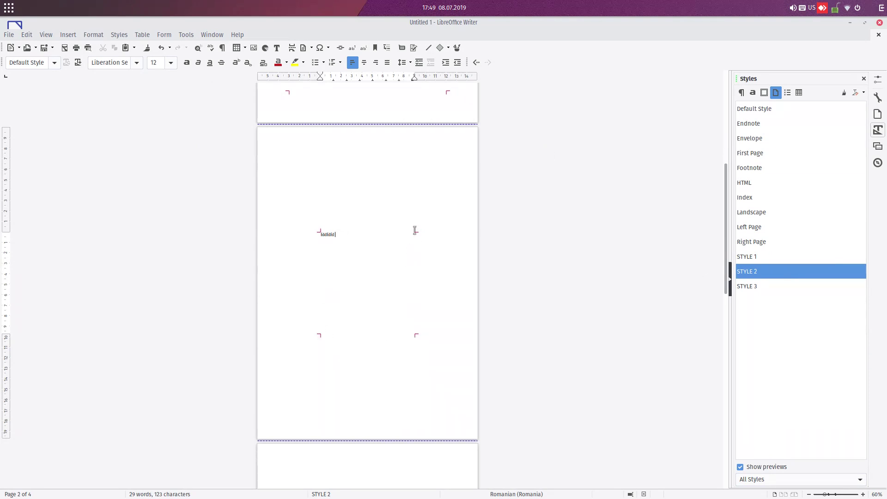
scroll(400, 343, down, 5)
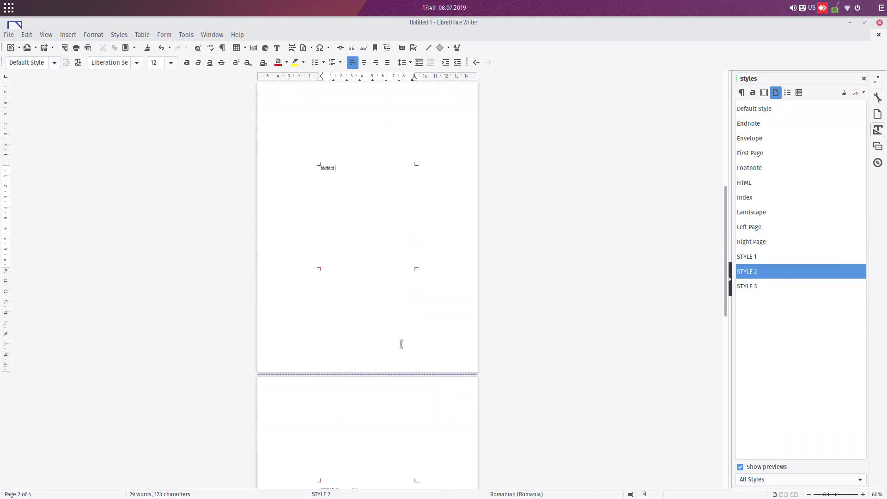
scroll(401, 344, down, 1)
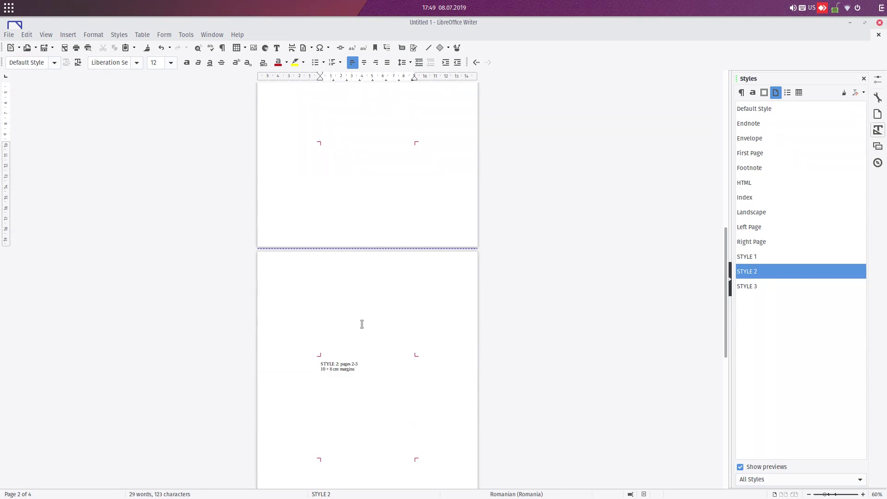
scroll(336, 346, down, 4)
scroll(356, 291, down, 7)
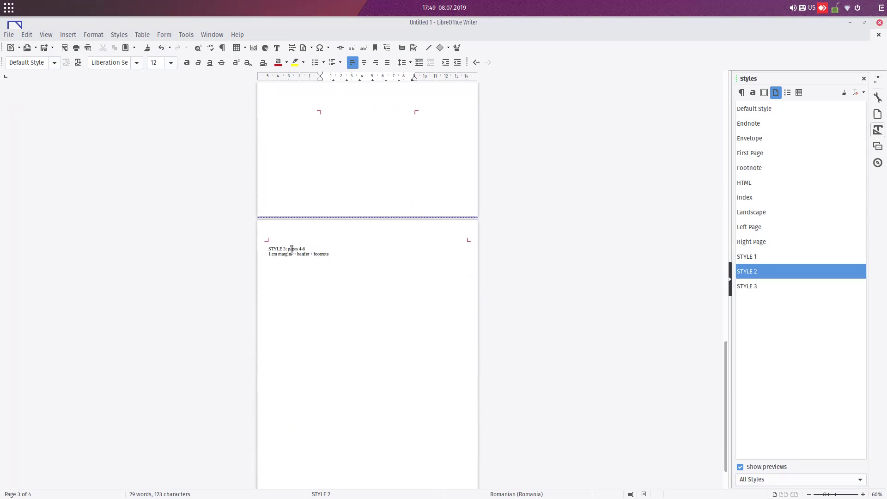
click(305, 250)
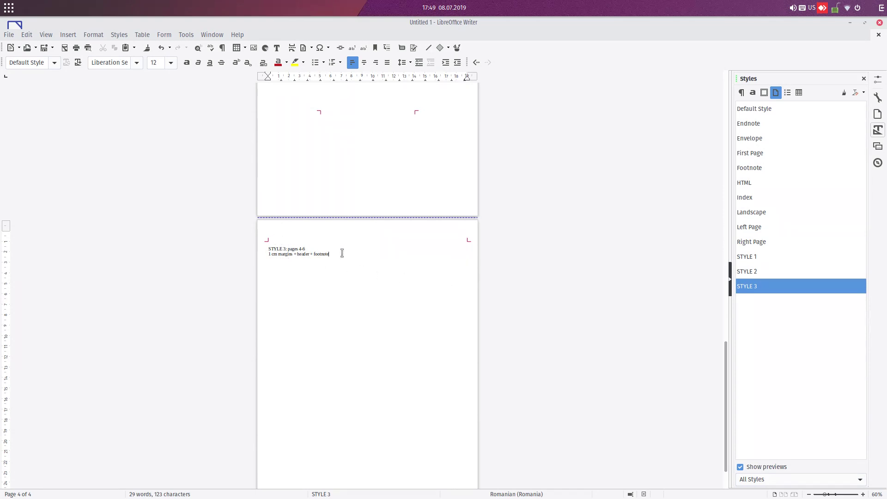
Enter "This is my project" in the header of the STYLE 3 page
click(318, 232)
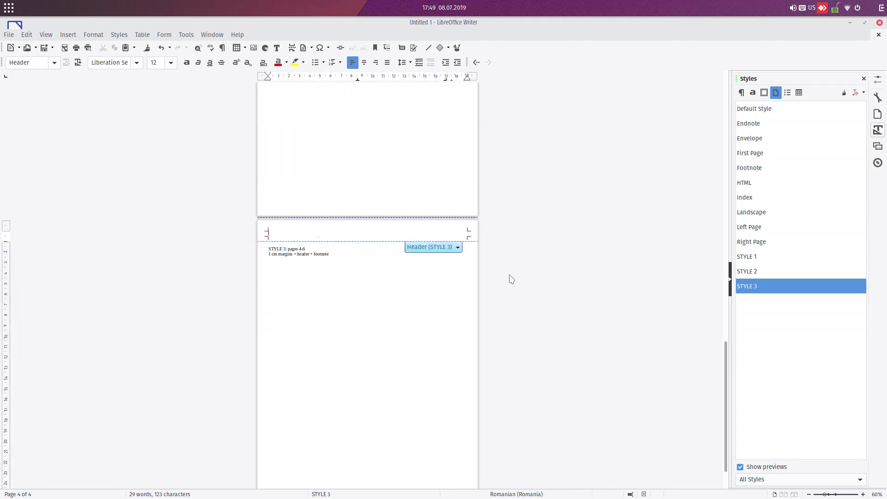
ctrl+scroll(229, 220, up, 5)
text(this i s)
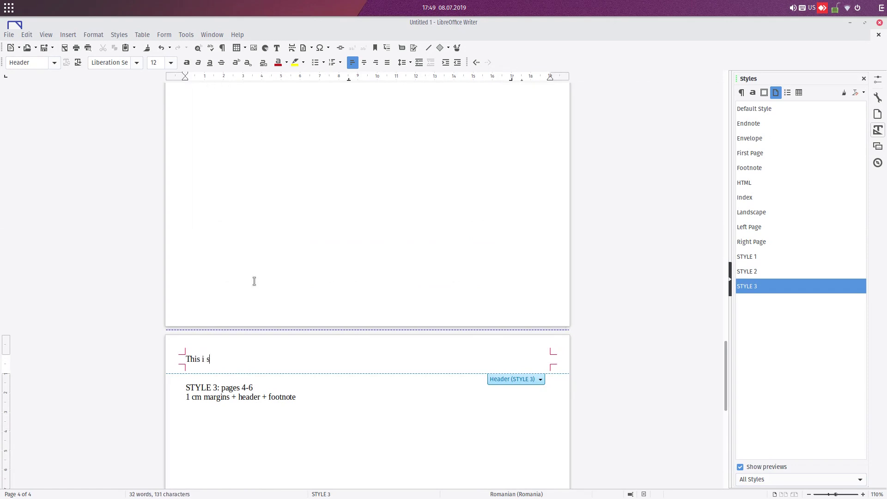
text( my project)
Format the STYLE 3 header text "This is my project" as crimson, bold, 16 pt and right-aligned
key(shift+Home)
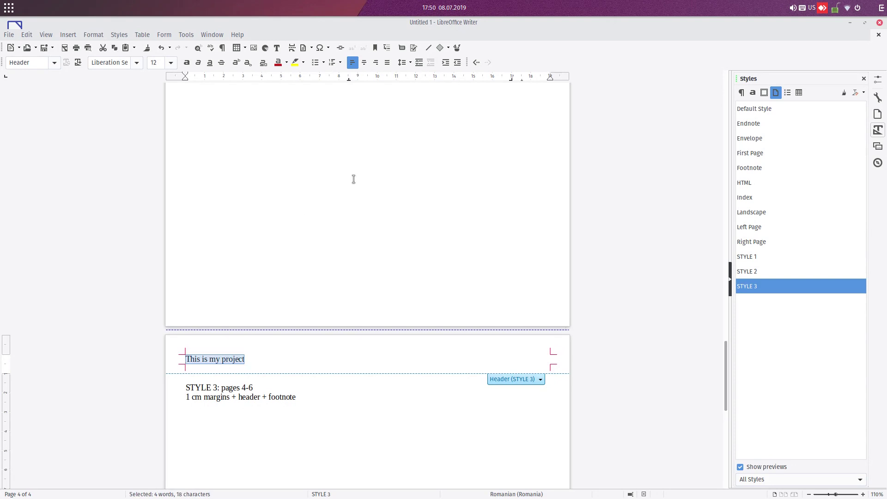
click(286, 64)
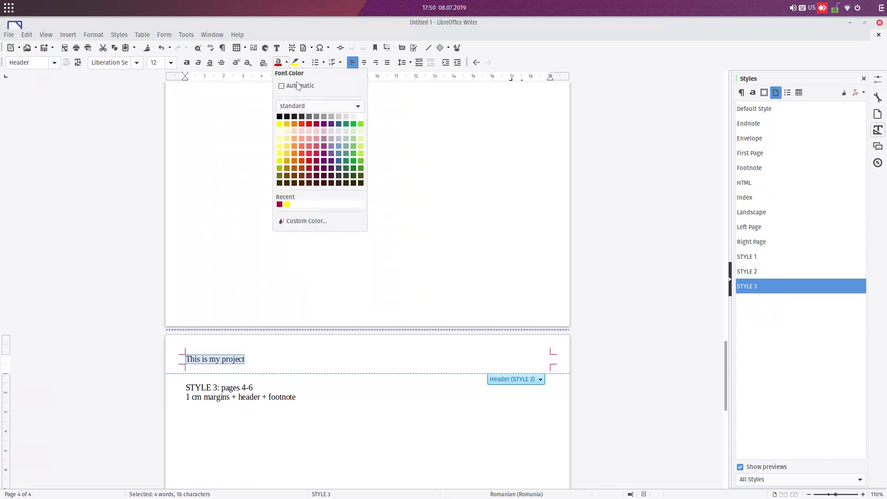
click(315, 123)
click(187, 62)
click(171, 62)
click(157, 130)
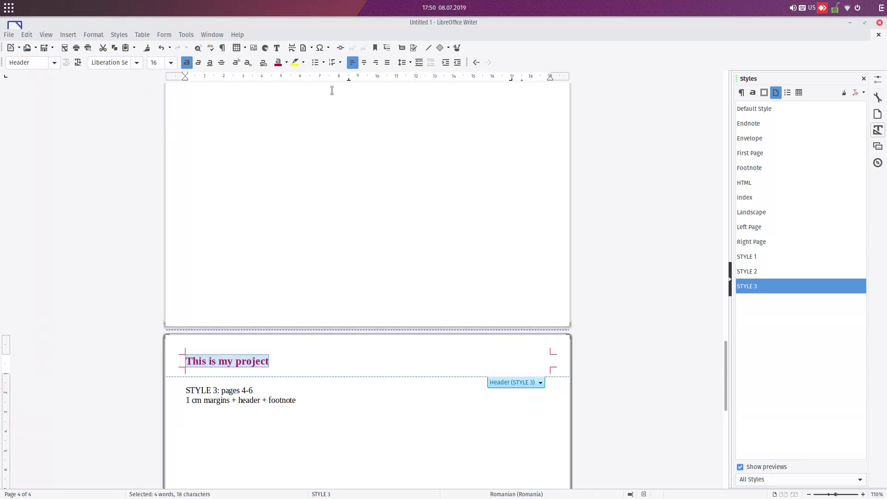
click(376, 64)
click(378, 420)
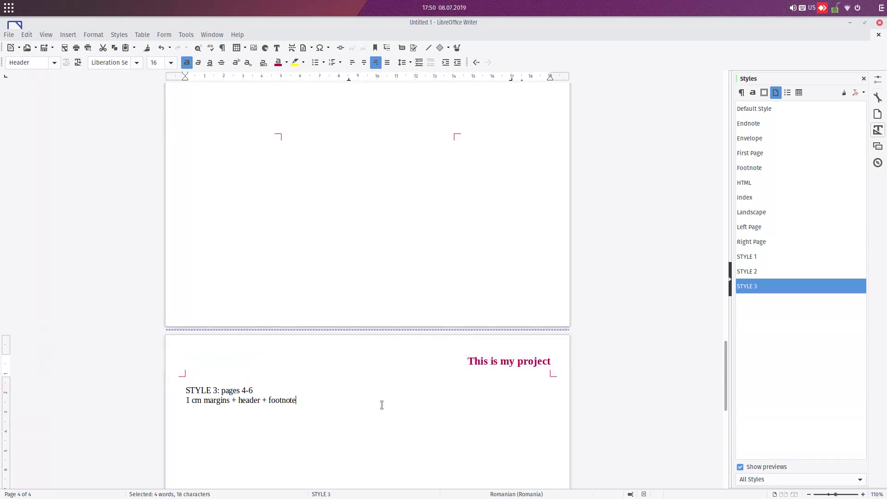
Enter "Page nr." in the footer of the STYLE 3 page, followed by an automatic page number field
scroll(367, 409, down, 10)
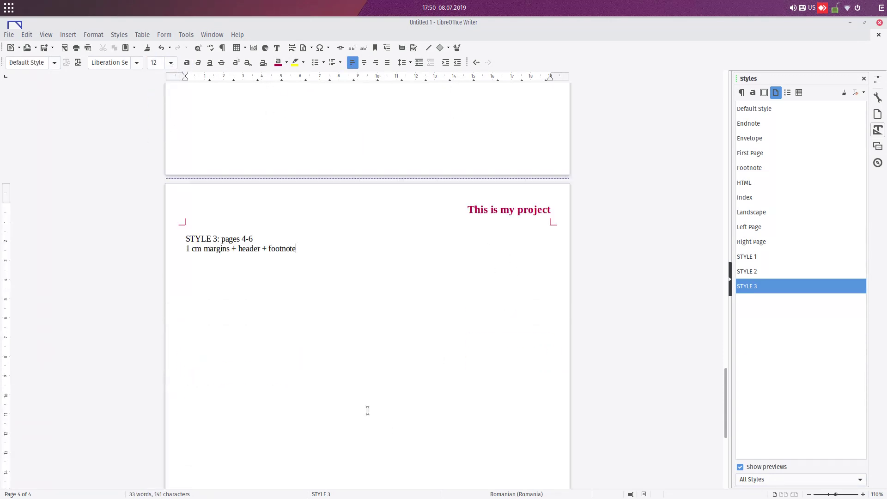
click(483, 449)
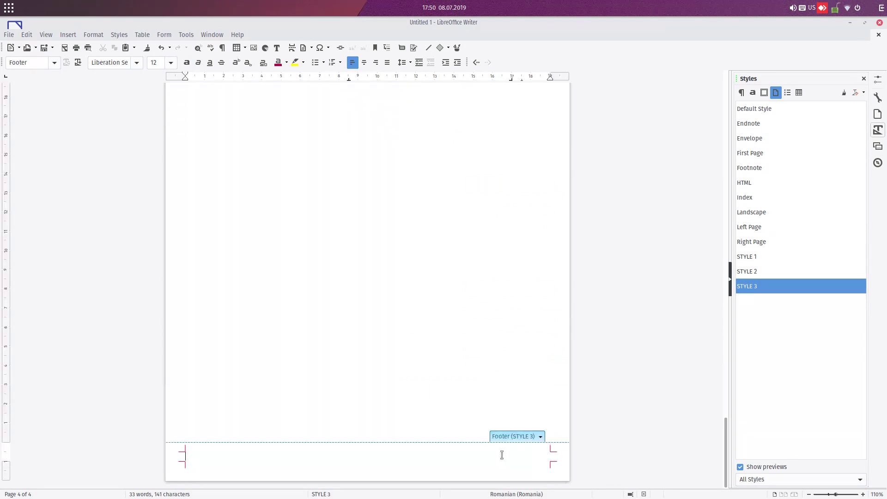
text(This i)
text(Page nr.)
click(71, 36)
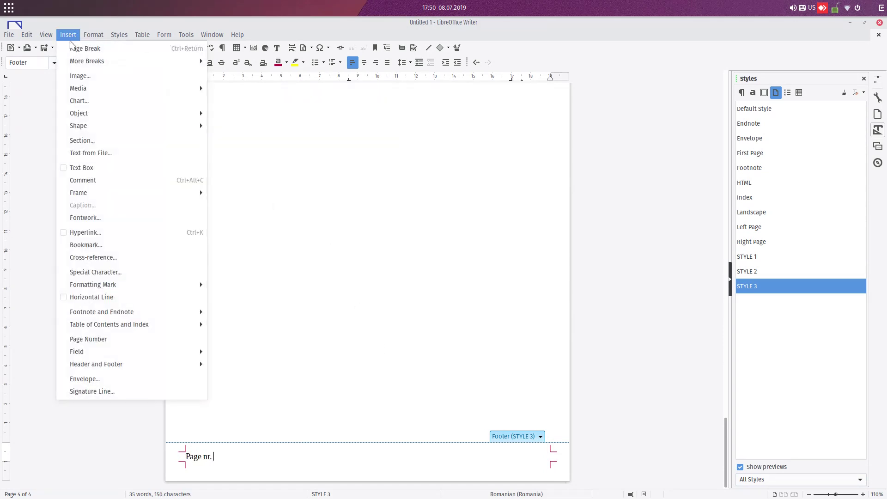
click(115, 340)
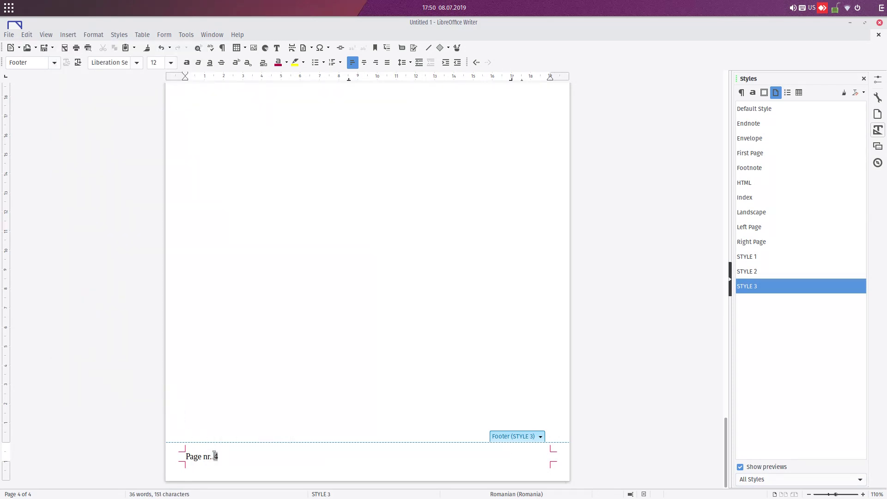
Change the offset of the page number field in the STYLE 3 footer so that its numbering starts at 1
scroll(364, 257, up, 10)
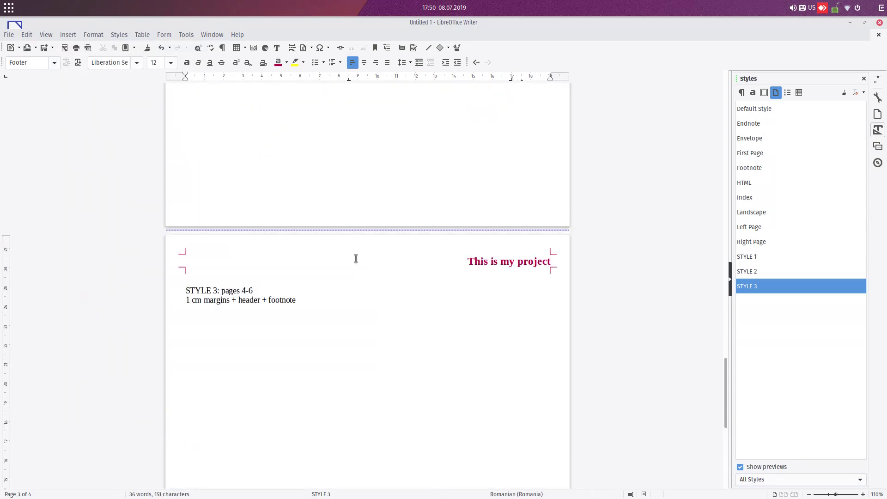
scroll(353, 258, down, 10)
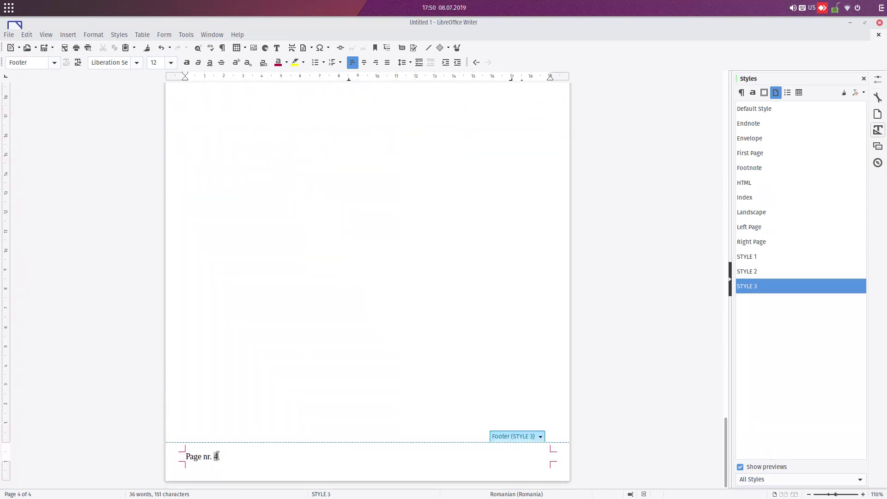
right_click(216, 455)
click(216, 456)
double_click(216, 456)
click(528, 319)
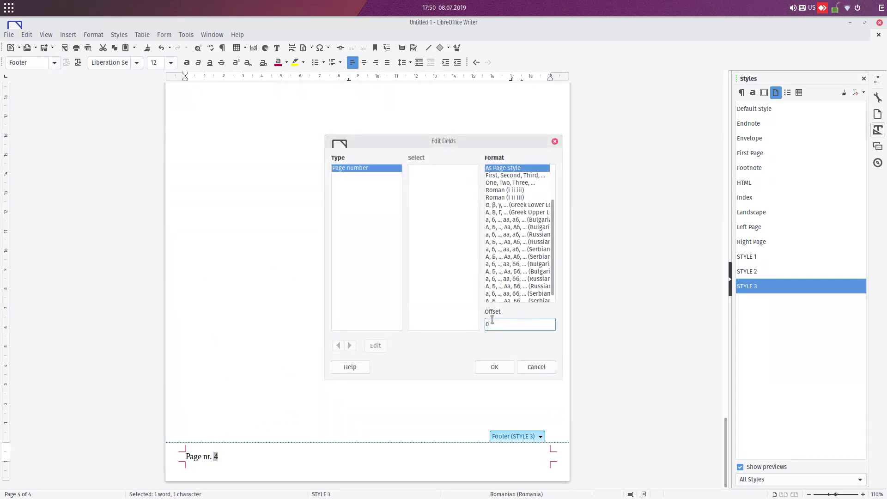
key(Return)
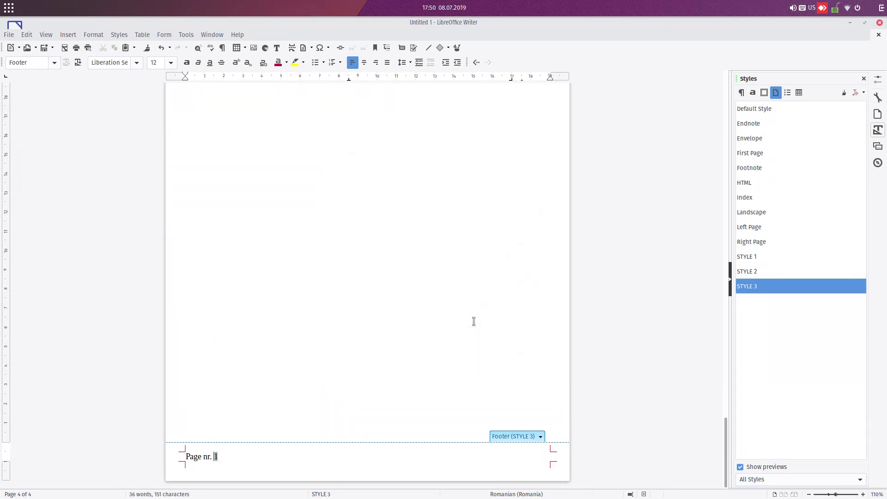
scroll(295, 424, up, 10)
click(291, 324)
scroll(288, 210, down, 3)
scroll(289, 210, down, 3)
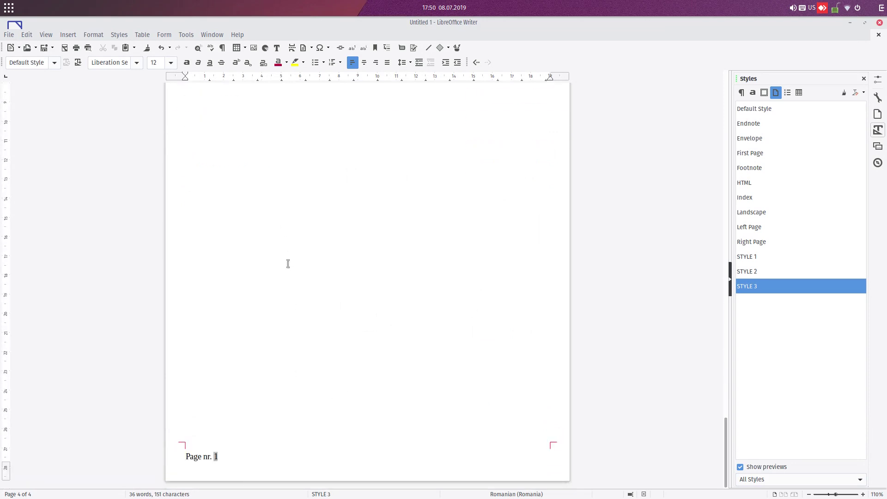
Color the entire STYLE 3 footer text, including the page number, blue
click(230, 456)
drag(230, 456, 176, 457)
click(286, 62)
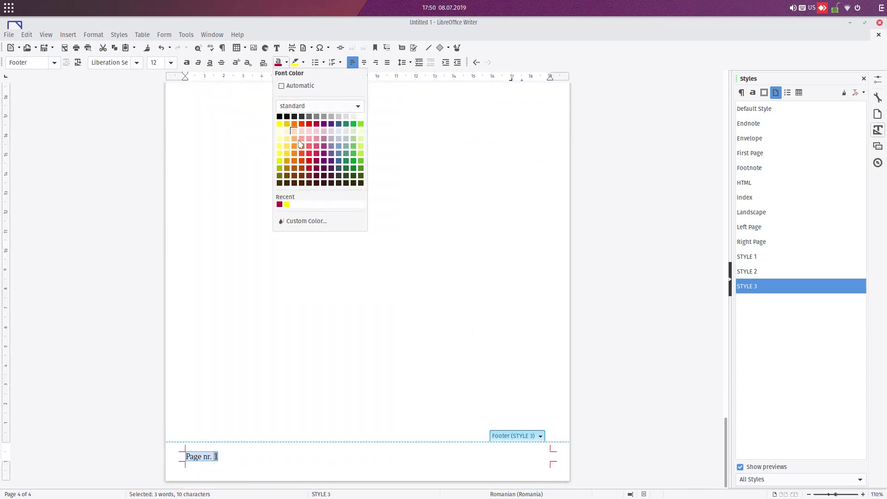
click(337, 161)
scroll(323, 206, up, 10)
Add filler text "dsd", "s" and "sdsd" with many empty lines below the STYLE 3 text block until a second STYLE 3 page starts
click(295, 411)
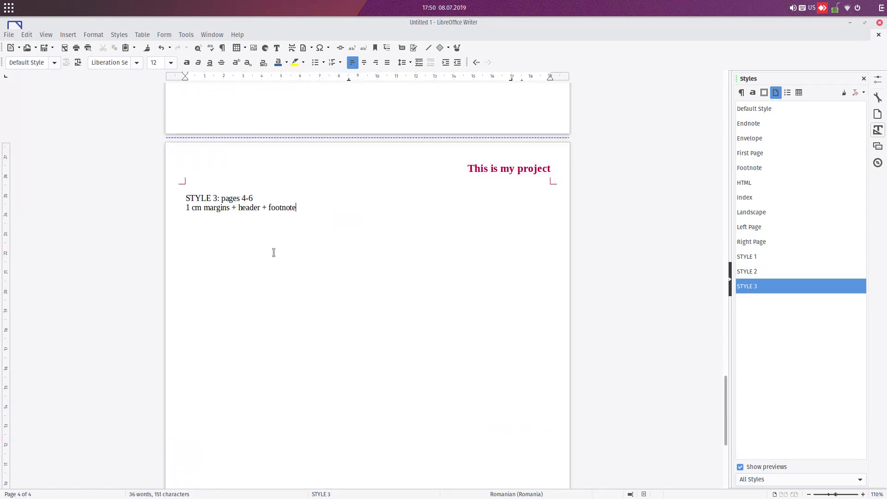
scroll(277, 277, down, 10)
scroll(266, 393, down, 8)
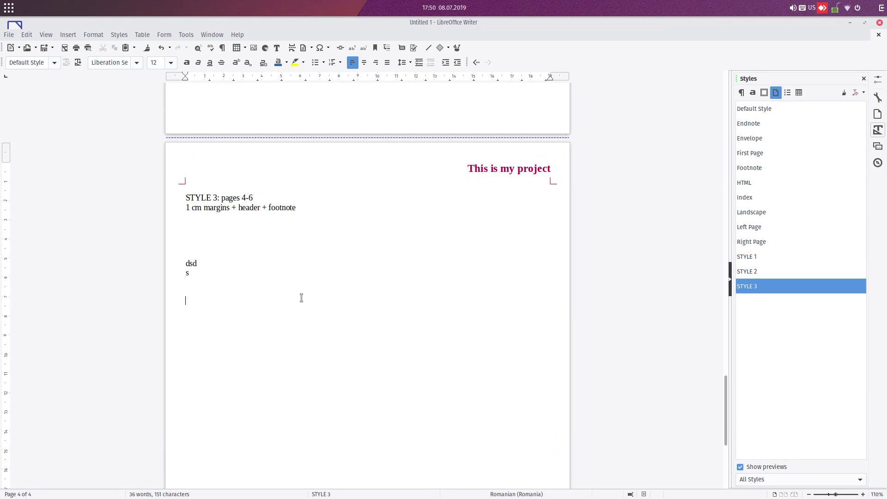
key(Return)
key(Return)
key(Return)
key(Return)
key(Return)
key(Return)
key(Return)
key(Return)
key(Return)
key(Return)
key(Return)
key(Return)
key(Return)
key(Return)
key(Return)
key(Return)
key(Return)
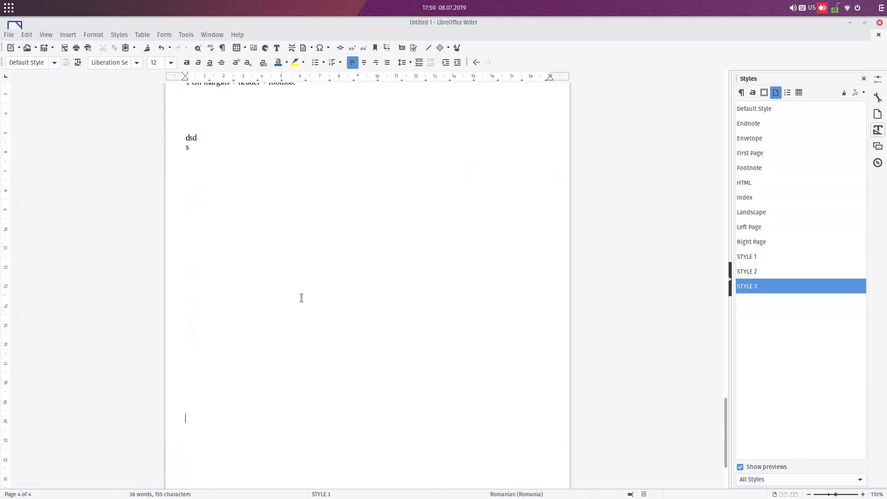
text(sdsd)
key(Return)
key(Return)
key(Return)
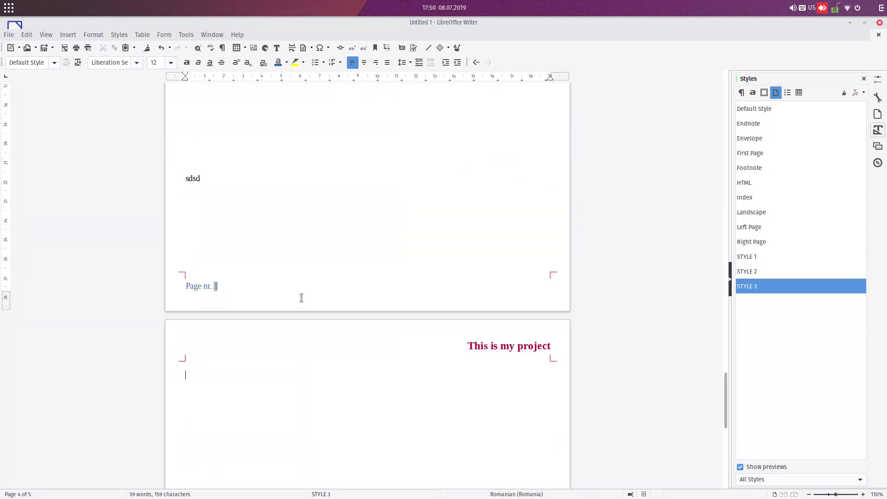
scroll(301, 297, down, 15)
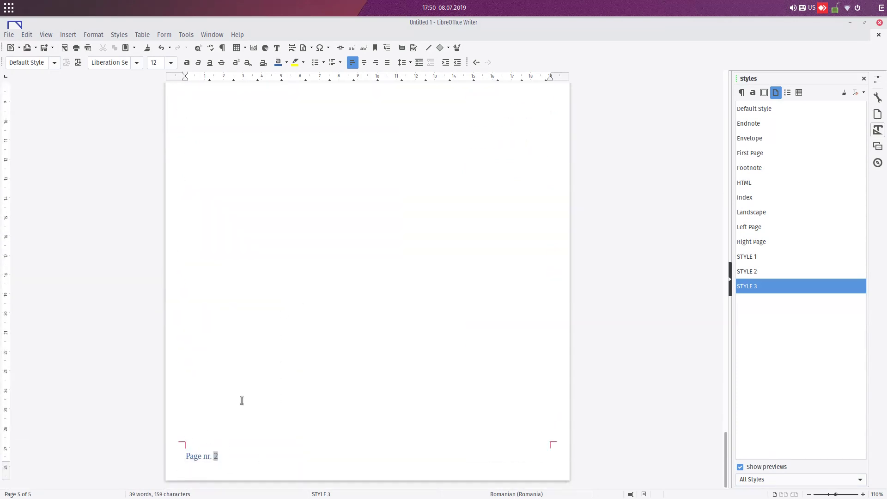
Enter "asas" on the second STYLE 3 page, add empty lines down to a third page and enter "sasasas" there
scroll(244, 301, up, 10)
ctrl+scroll(255, 300, down, 5)
text(asas)
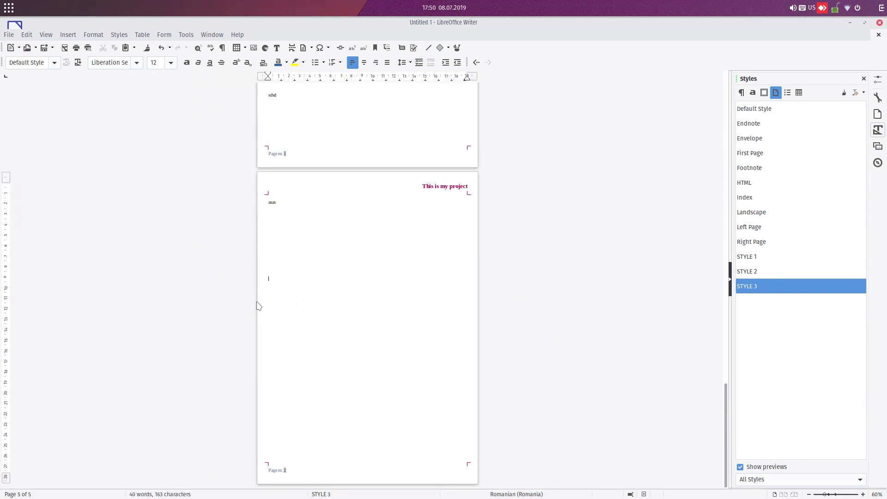
key(Return)
text(sasasas)
scroll(316, 341, down, 4)
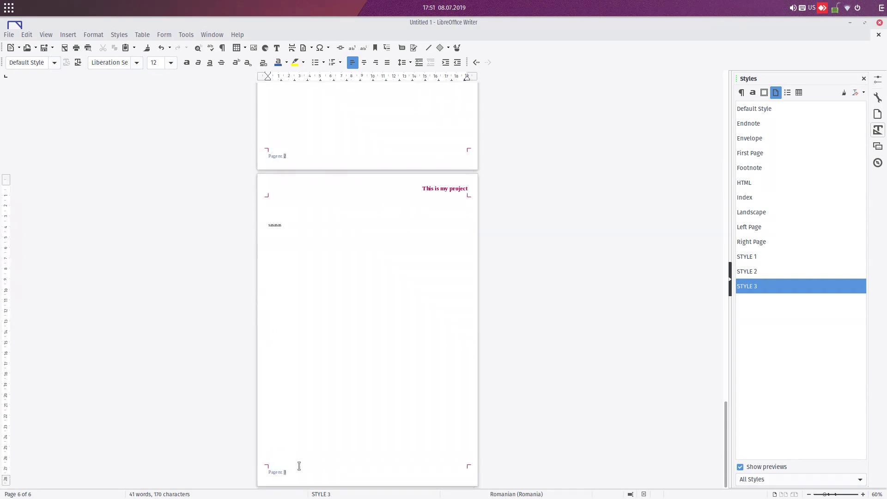
Examine the headers, footers and margins of the pages from the last STYLE 3 page back to the STYLE 1 page
scroll(339, 394, up, 15)
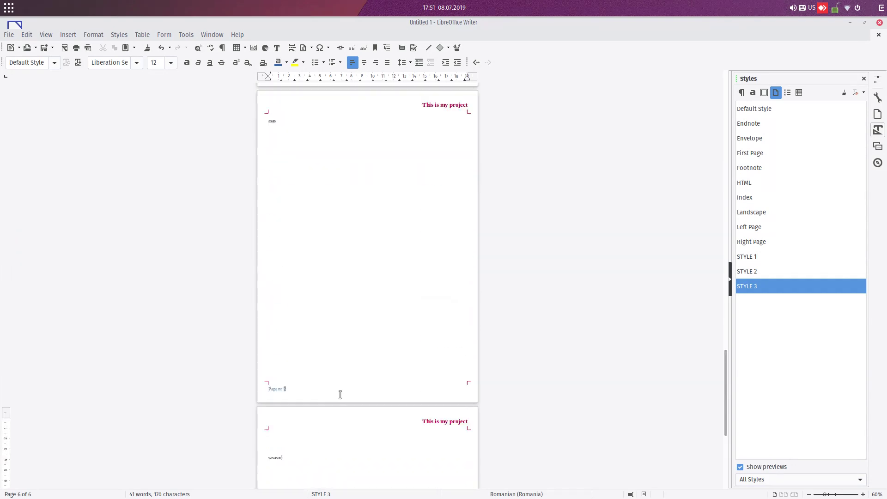
scroll(339, 393, up, 3)
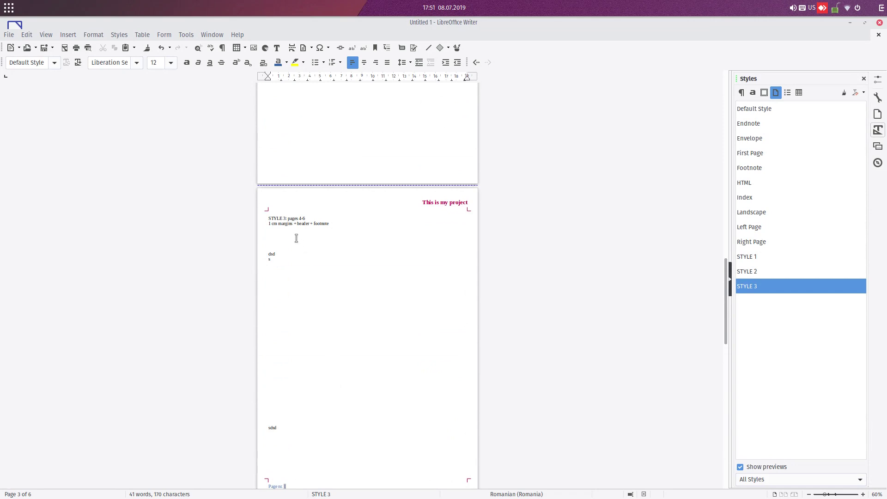
ctrl+scroll(296, 237, up, 2)
scroll(295, 236, up, 20)
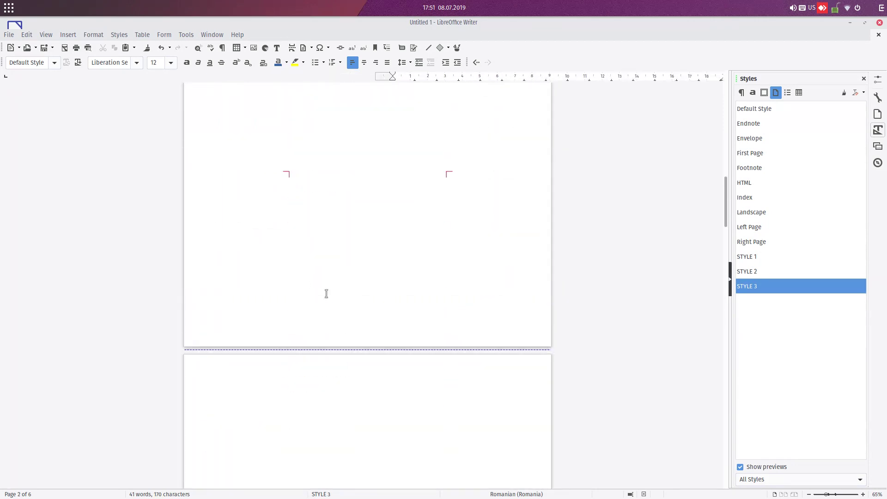
scroll(327, 293, up, 5)
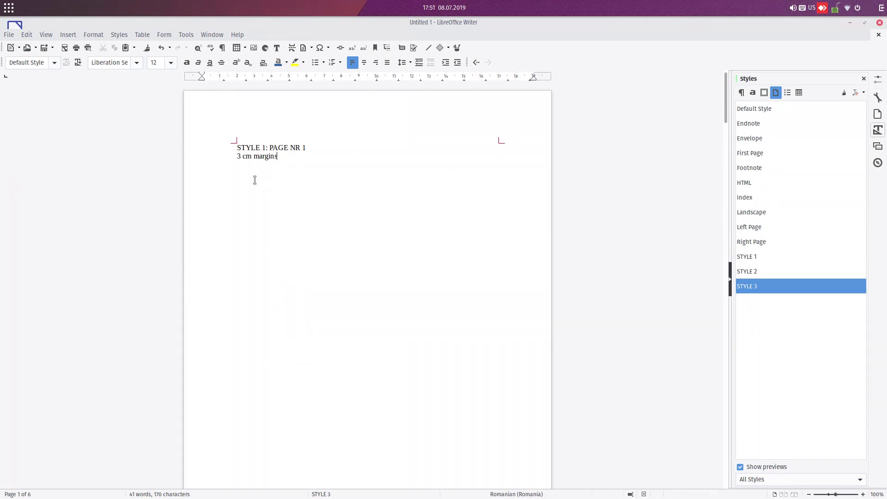
scroll(255, 180, up, 6)
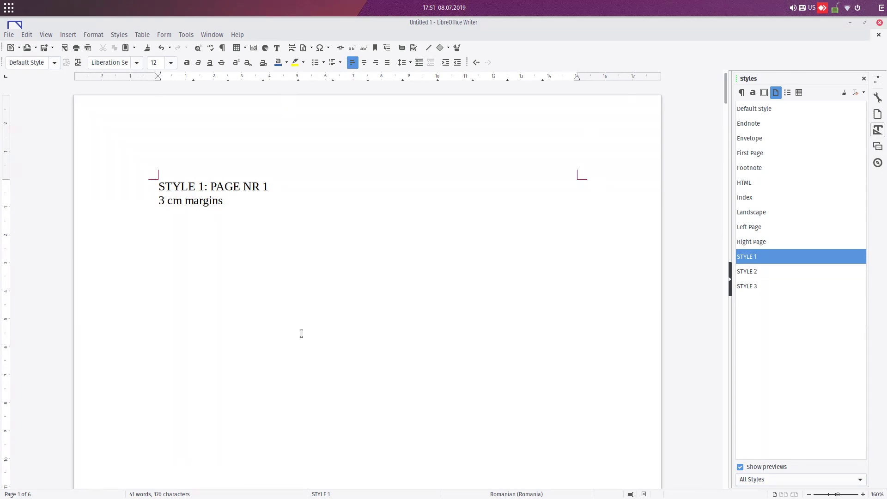
Delete the filler text "fddfdfd" and surplus empty lines above the STYLE 2 text block, bringing that block up to page 2
scroll(302, 329, down, 10)
scroll(301, 329, down, 10)
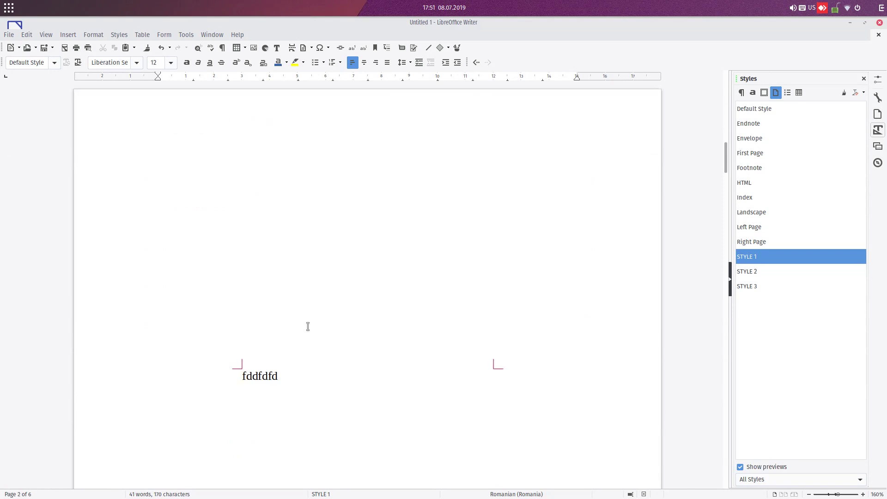
scroll(307, 326, down, 5)
scroll(307, 327, up, 10)
scroll(308, 326, down, 8)
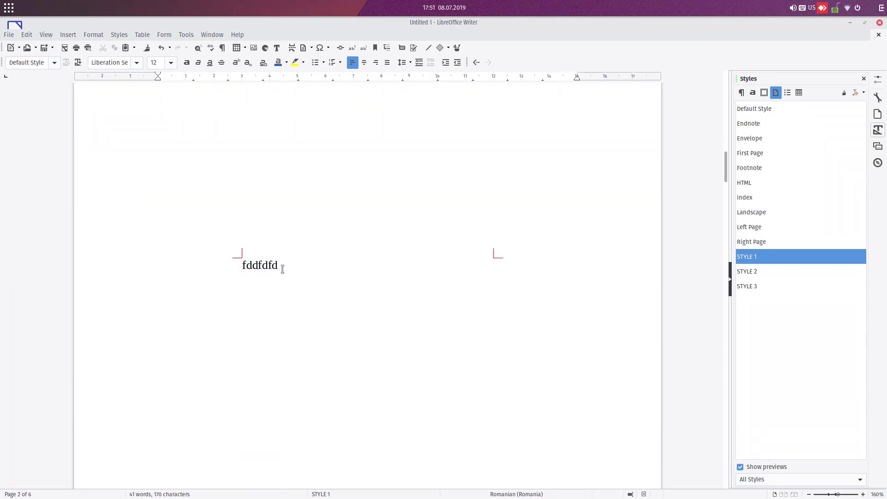
key(Delete)
key(Delete)
key(Delete)
key(Delete)
key(Delete)
key(Delete)
key(Delete)
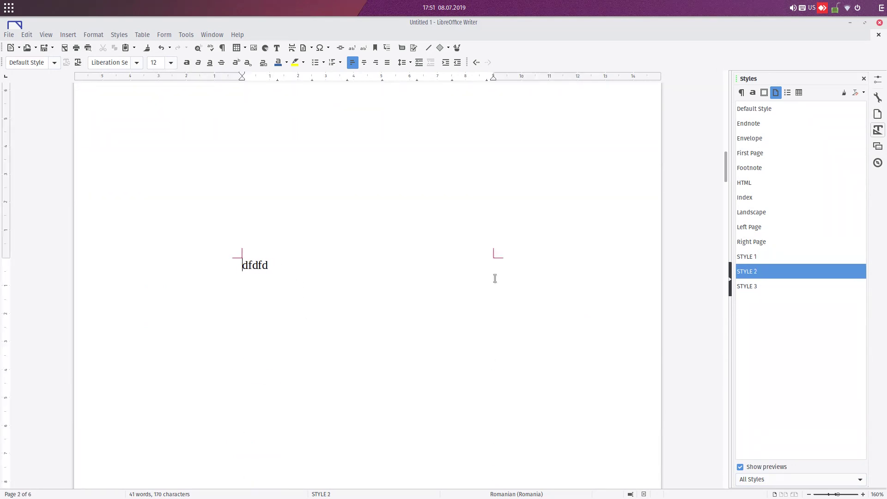
key(Delete)
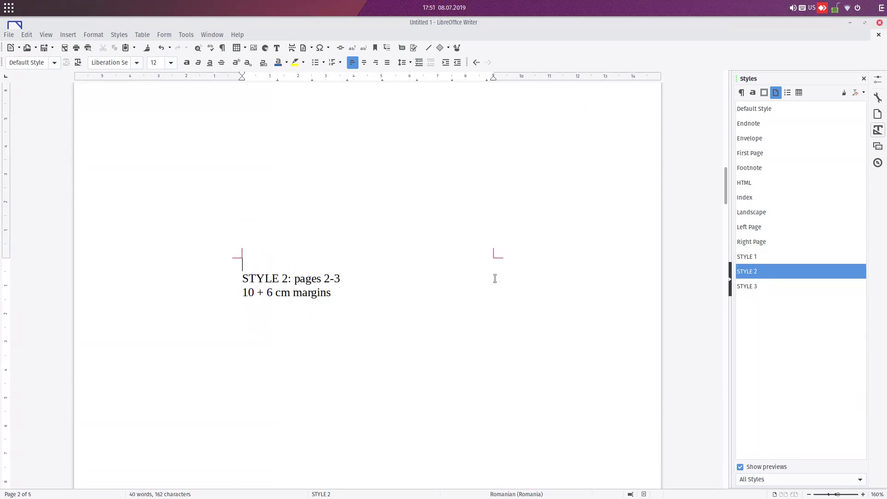
Add empty lines below the STYLE 2 text block until a second STYLE 2 page starts, and enter "dsdsd" there
click(282, 279)
scroll(336, 279, down, 15)
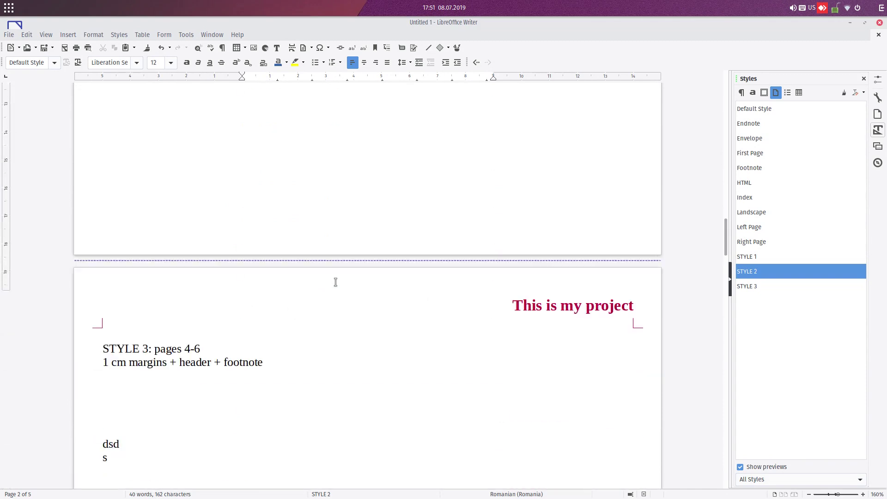
key(Down)
key(Down)
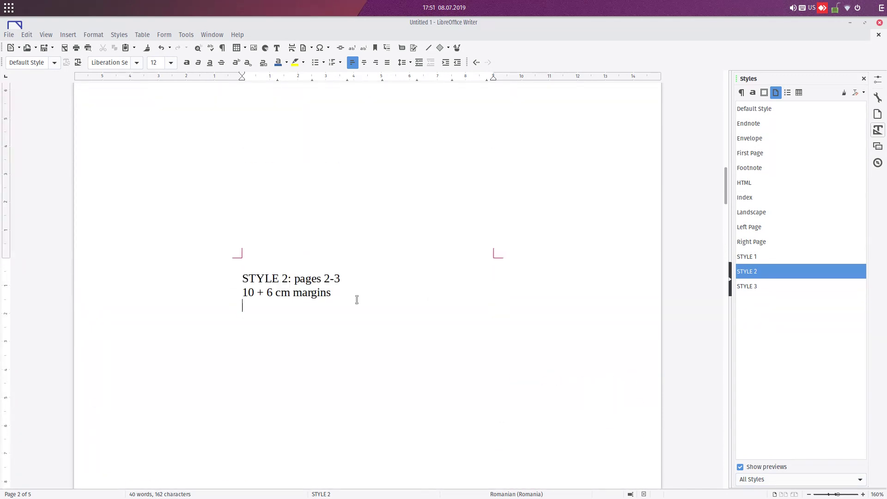
key(Return)
key(Return)
key(Return)
key(Return)
key(Return)
key(Return)
key(Return)
key(Return)
key(Return)
key(Return)
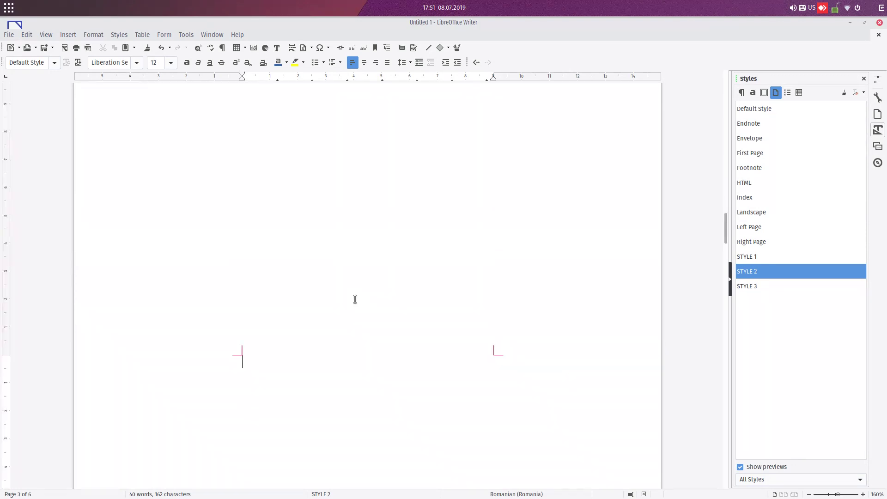
scroll(355, 299, down, 6)
text(dsdsd)
scroll(352, 297, up, 10)
scroll(352, 298, up, 10)
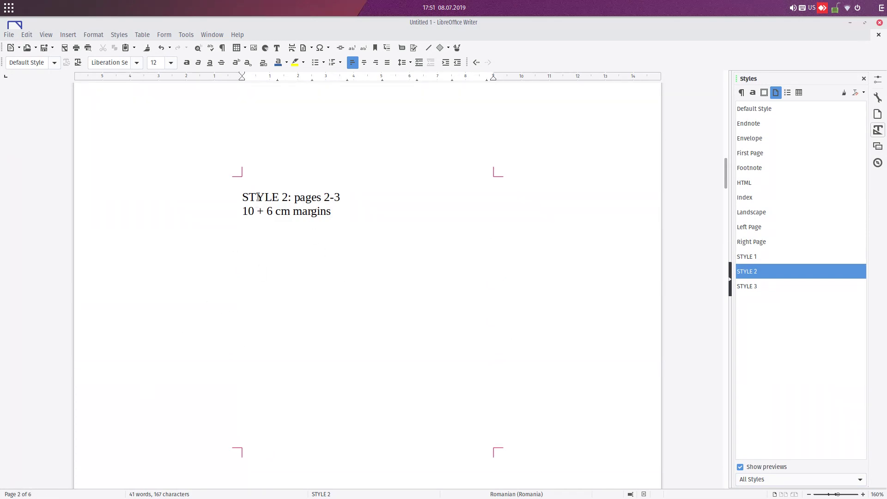
scroll(312, 201, down, 20)
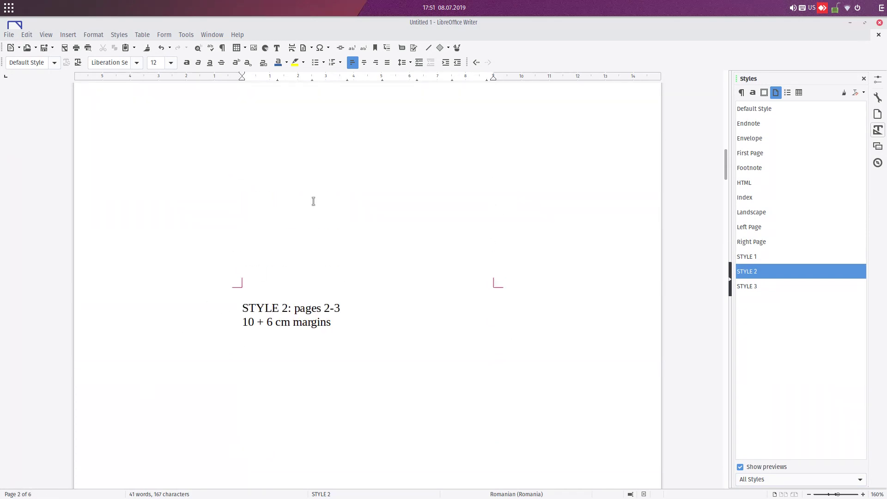
Zoom out to compare the six pages side by side in multiple-page view, and switch to book view
scroll(323, 212, down, 2)
scroll(325, 215, down, 8)
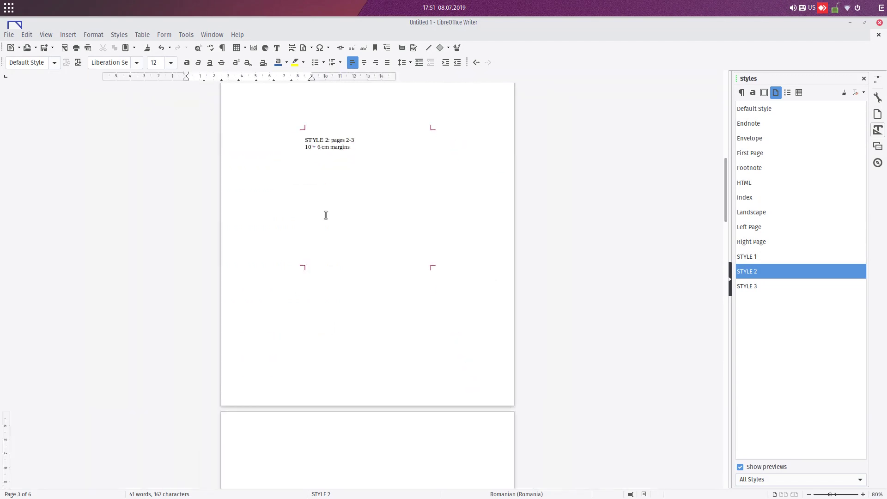
scroll(326, 215, down, 4)
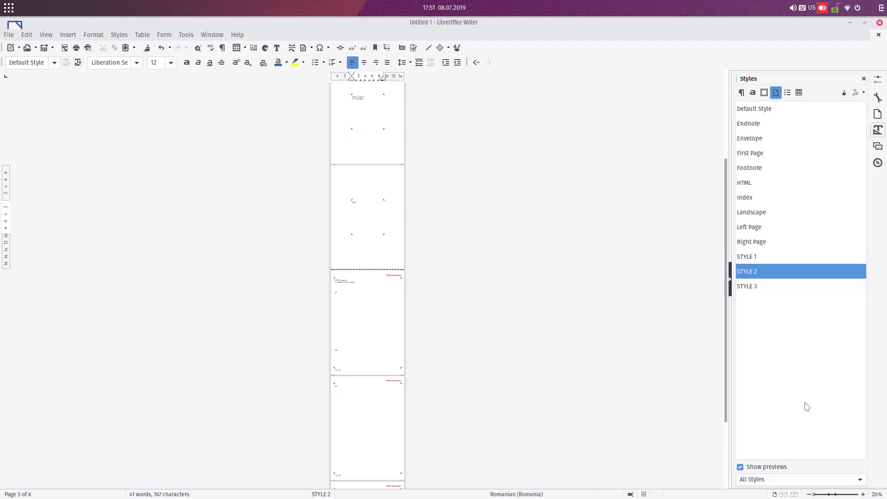
click(794, 494)
click(784, 494)
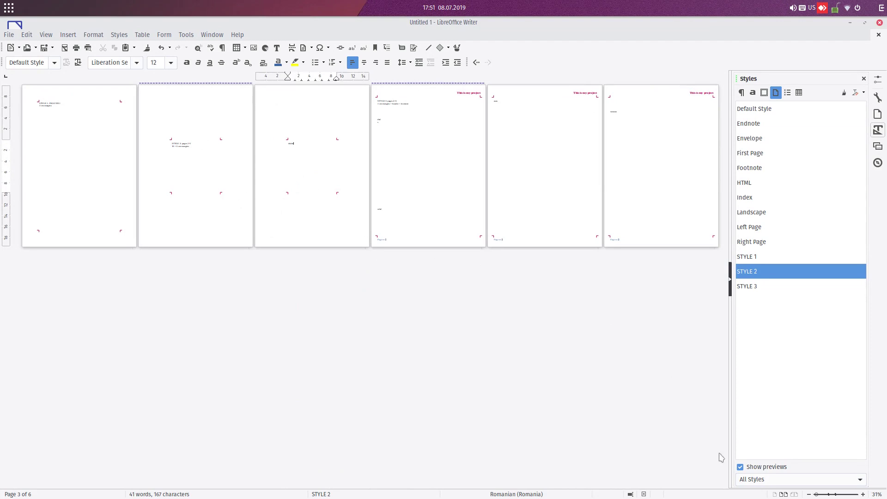
click(794, 494)
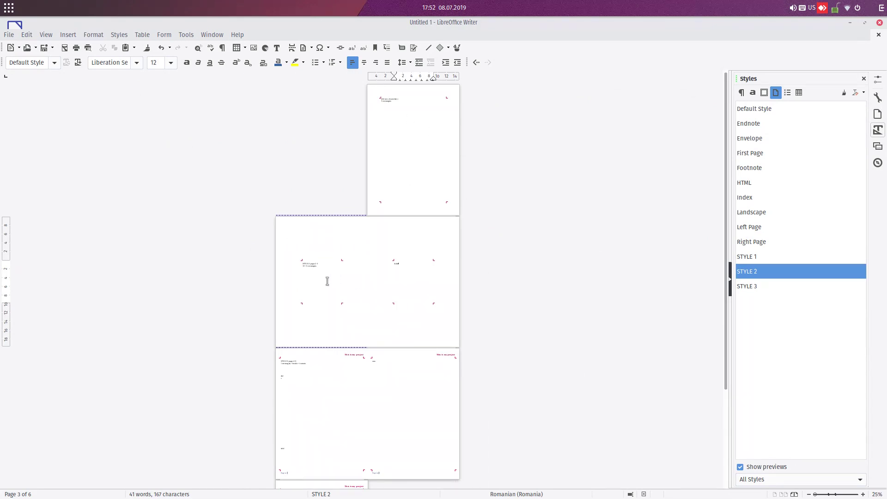
Examine the margins, headers and footers of the STYLE 1, STYLE 2 and STYLE 3 pages in book view
scroll(412, 280, down, 4)
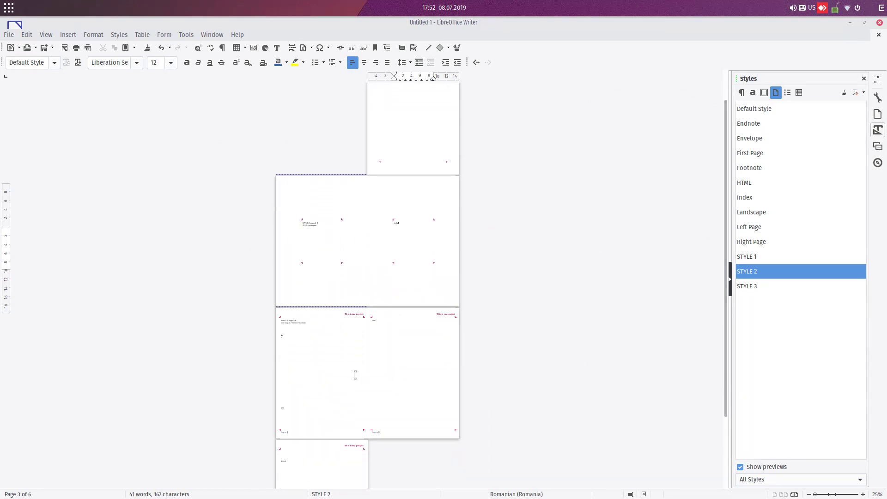
scroll(328, 295, down, 1)
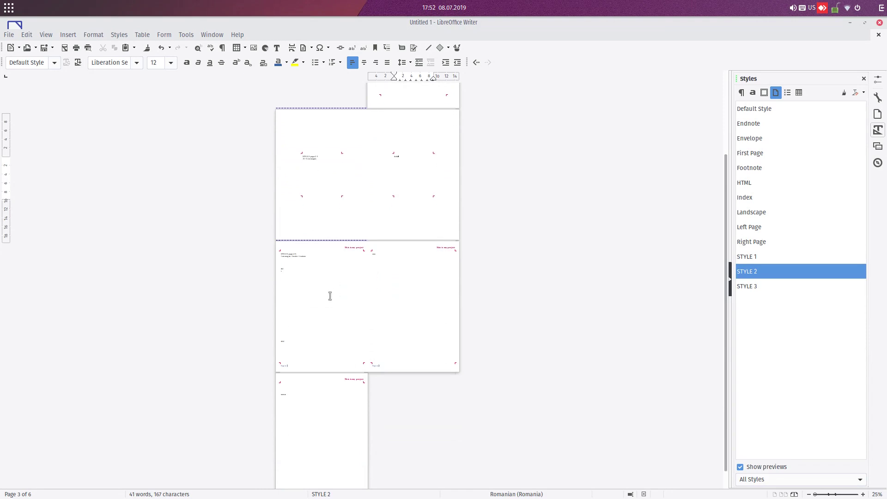
ctrl+scroll(349, 271, up, 3)
scroll(338, 326, down, 2)
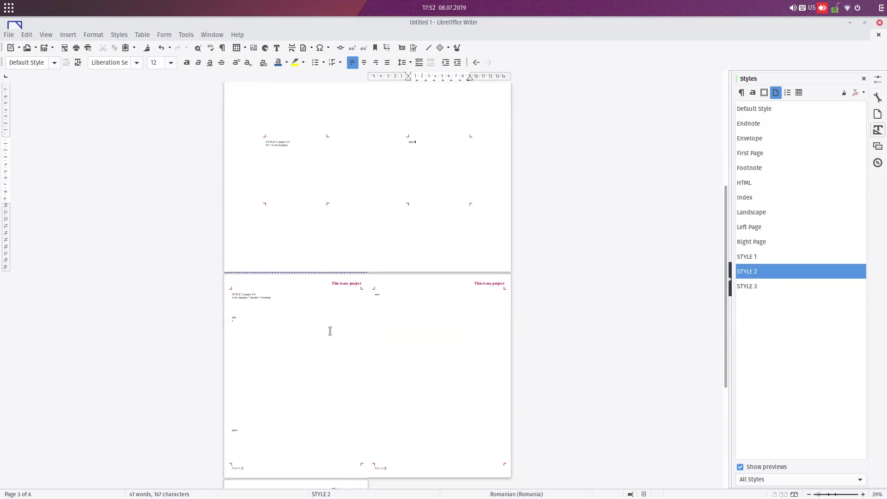
scroll(317, 329, down, 1)
scroll(436, 336, down, 1)
scroll(437, 320, up, 4)
scroll(623, 203, up, 2)
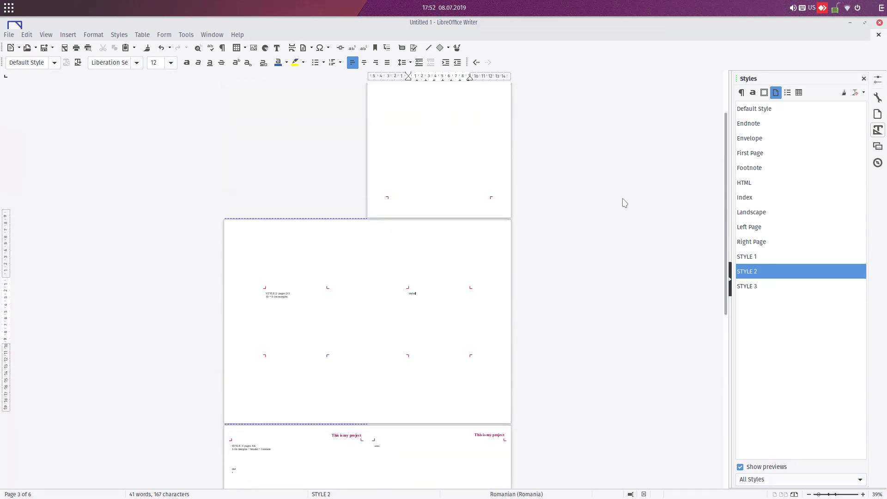
Select STYLE 1 in the page style list and place the cursor after the margin text on page 1
click(781, 258)
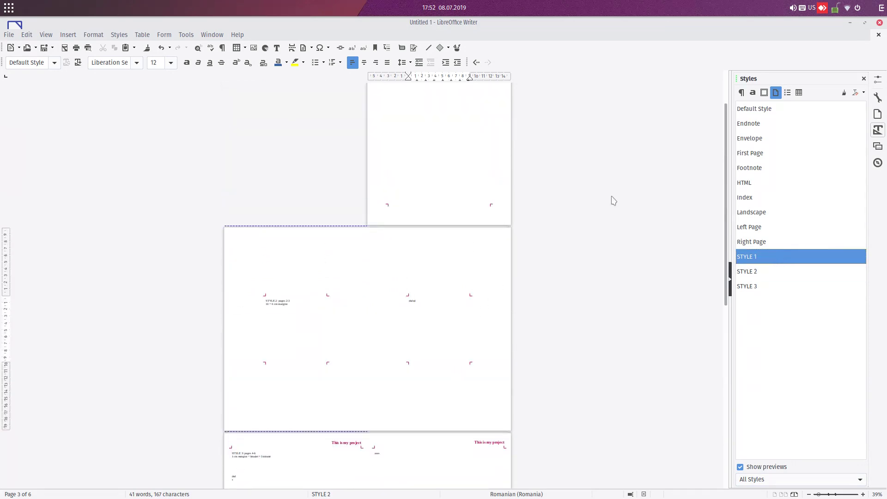
scroll(508, 152, up, 1)
click(390, 119)
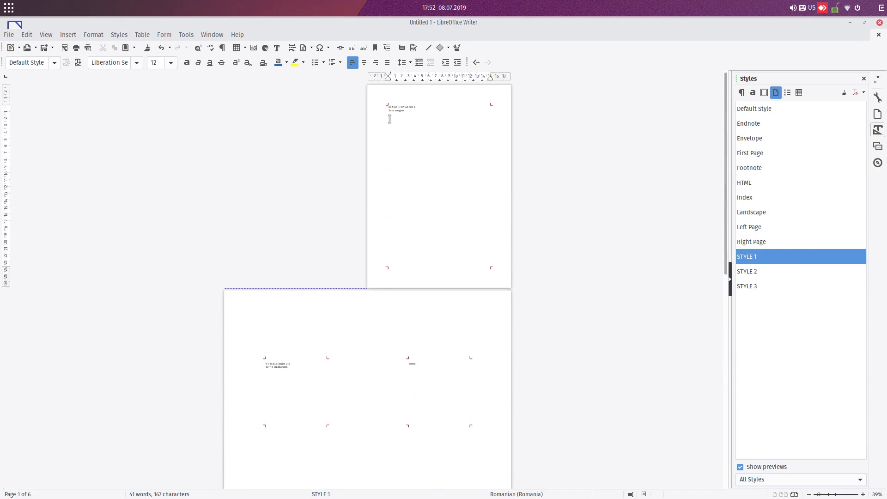
click(97, 35)
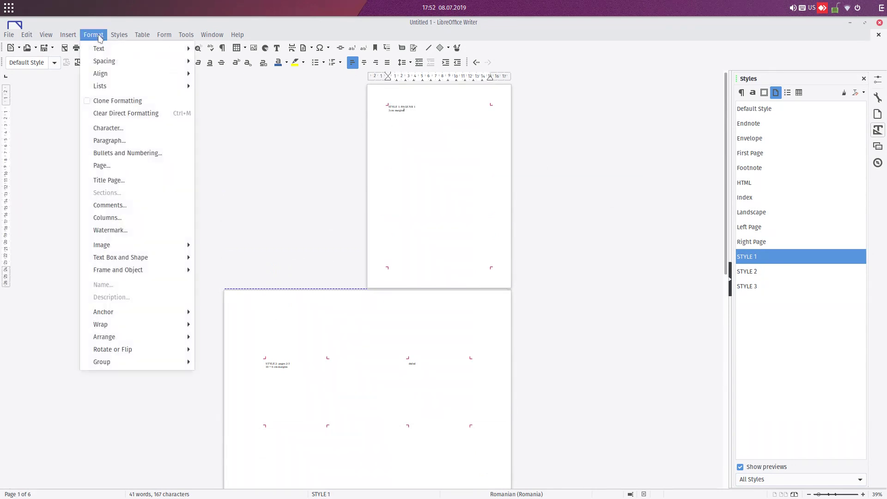
mouse_move(234, 41)
click(263, 183)
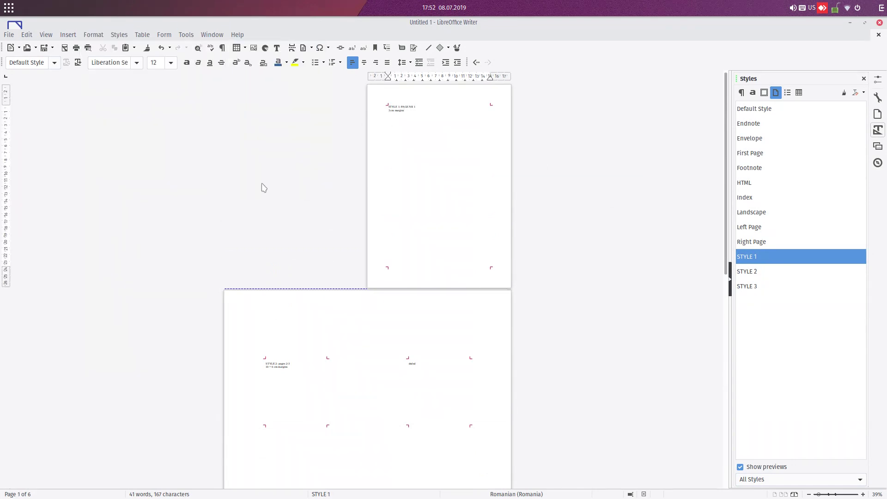